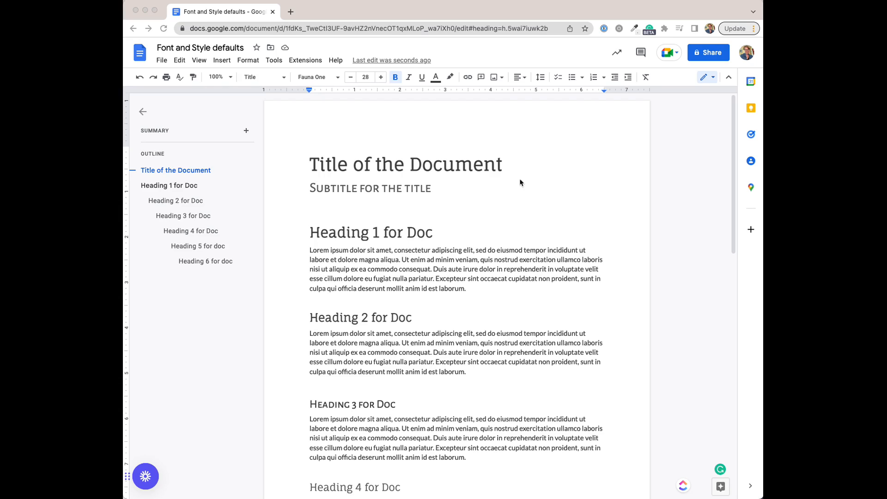
# - Examine the subtitle's formatting and the heading styles throughout the document
pyautogui.click(413, 188)
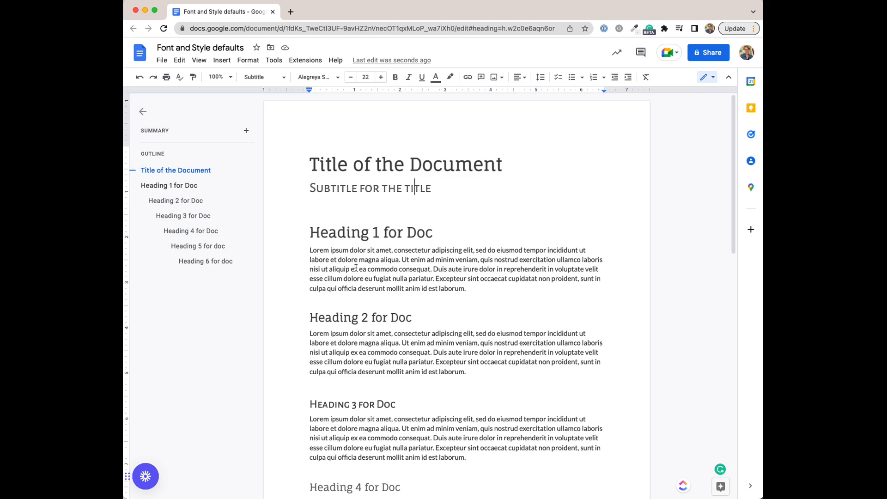
pyautogui.moveTo(433, 189); pyautogui.dragTo(305, 190)
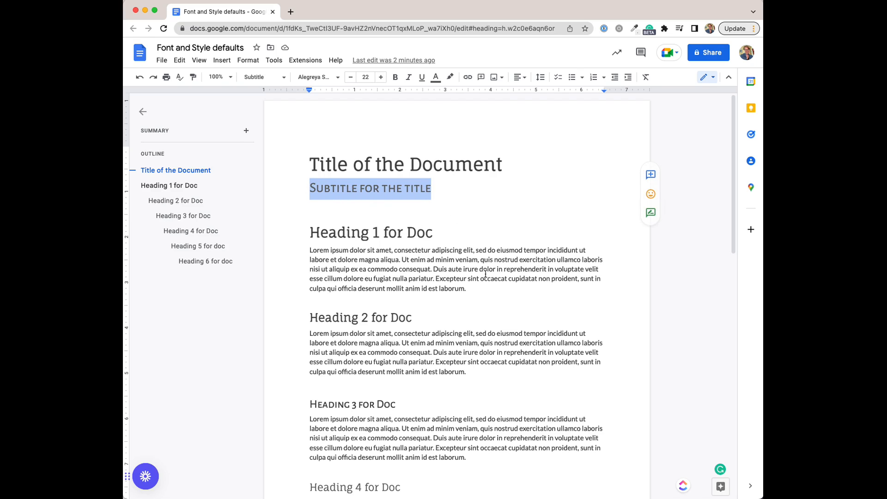
pyautogui.scroll(-5, 485, 274)
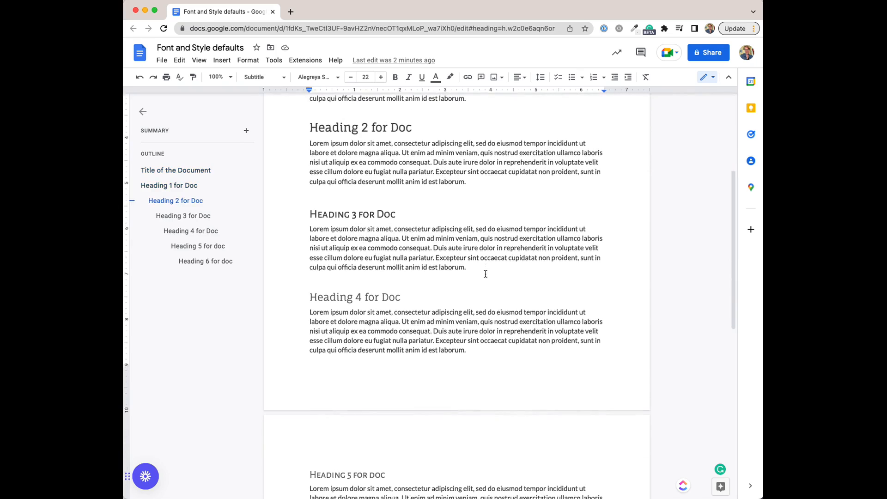
pyautogui.scroll(-5, 486, 275)
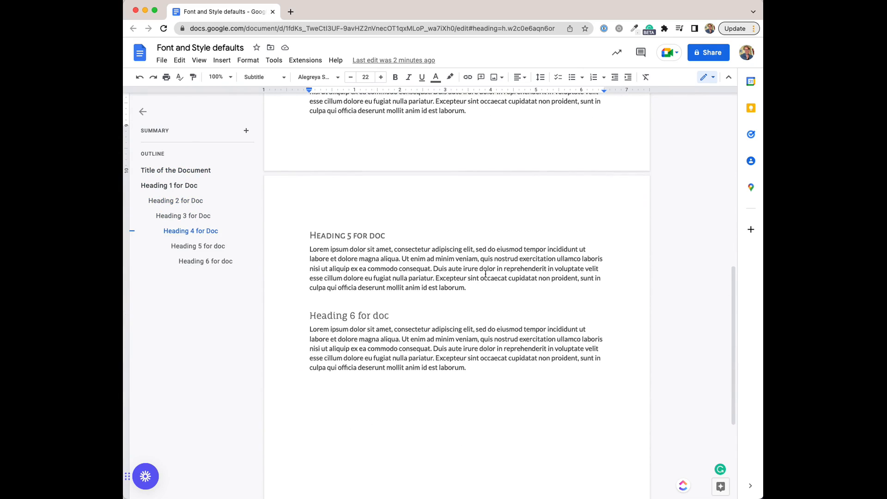
pyautogui.scroll(5, 485, 275)
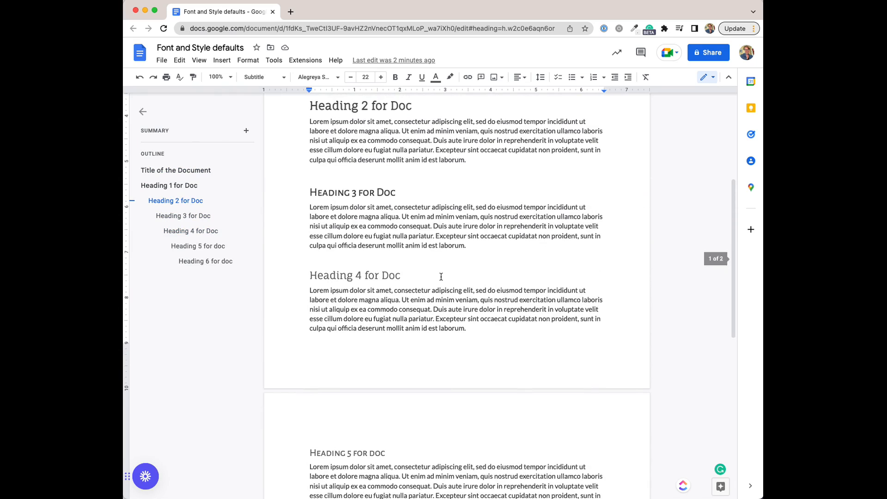
pyautogui.scroll(2, 442, 276)
pyautogui.scroll(3, 431, 234)
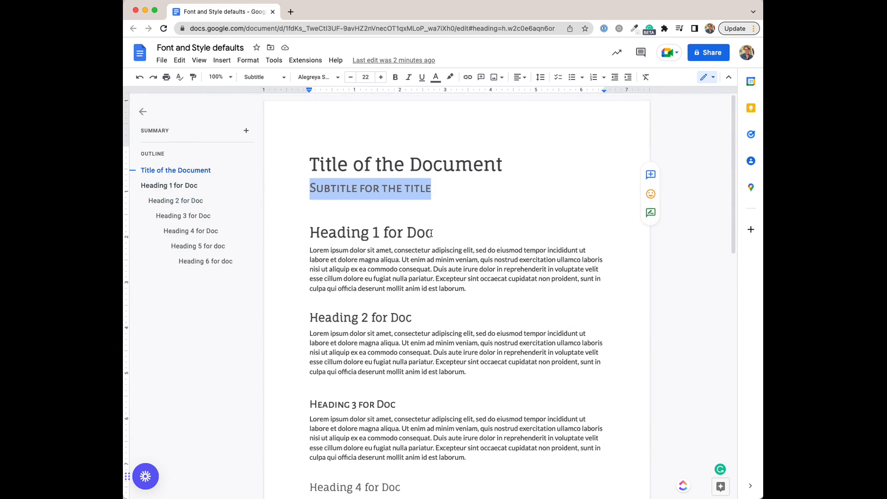
pyautogui.click(452, 188)
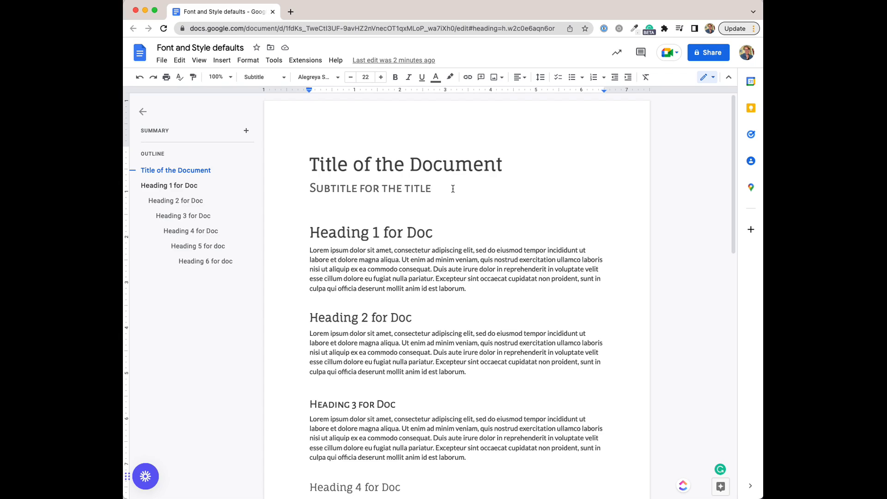
# - Update the Title paragraph style to match the formatting of the document's title line
pyautogui.moveTo(511, 165); pyautogui.dragTo(305, 174)
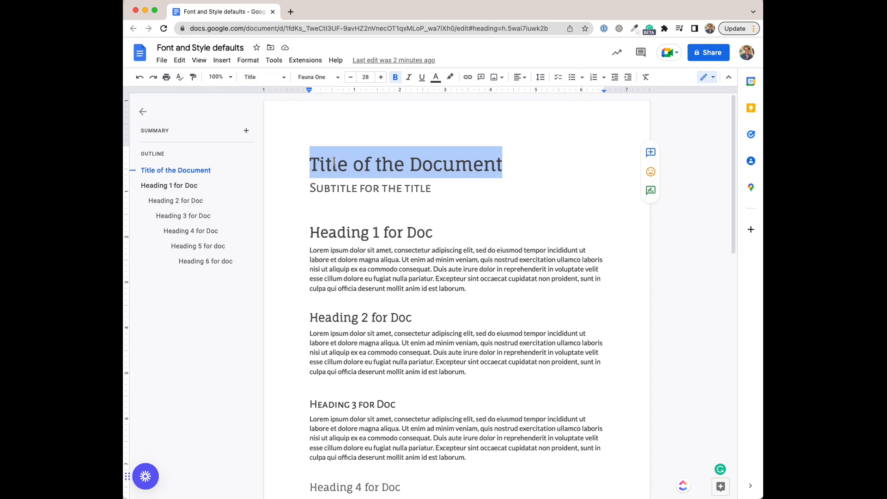
pyautogui.click(285, 78)
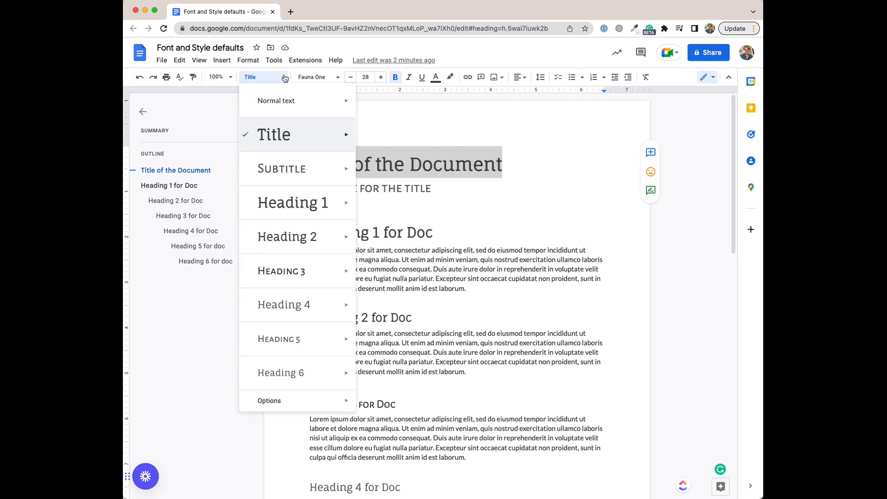
pyautogui.moveTo(318, 146)
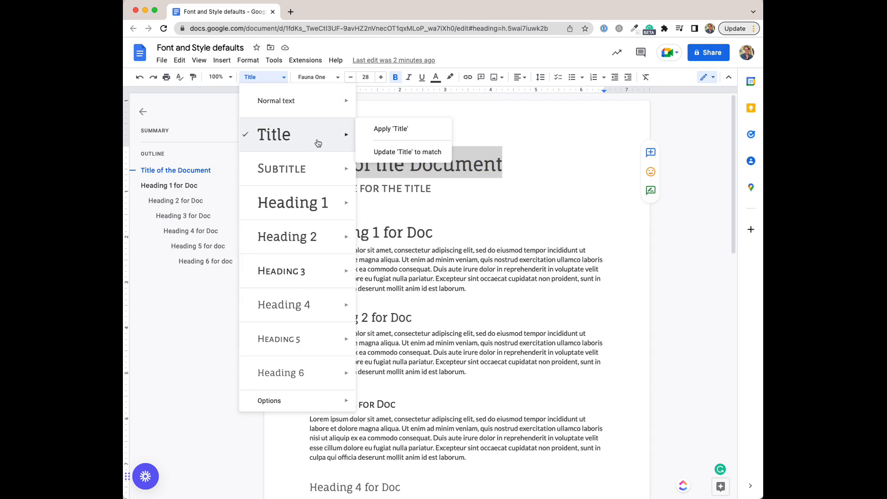
pyautogui.click(380, 153)
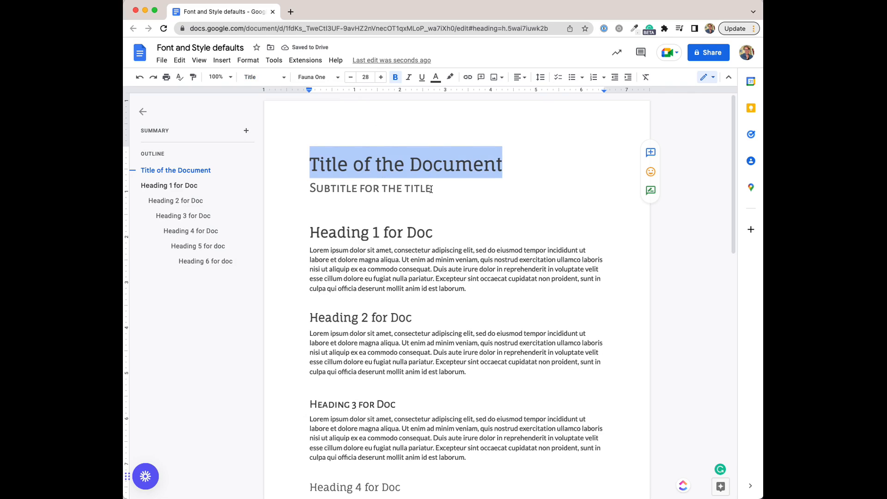
# - Update the Subtitle paragraph style to match the formatting of the line "Subtitle for the title"
pyautogui.moveTo(430, 191); pyautogui.dragTo(305, 192)
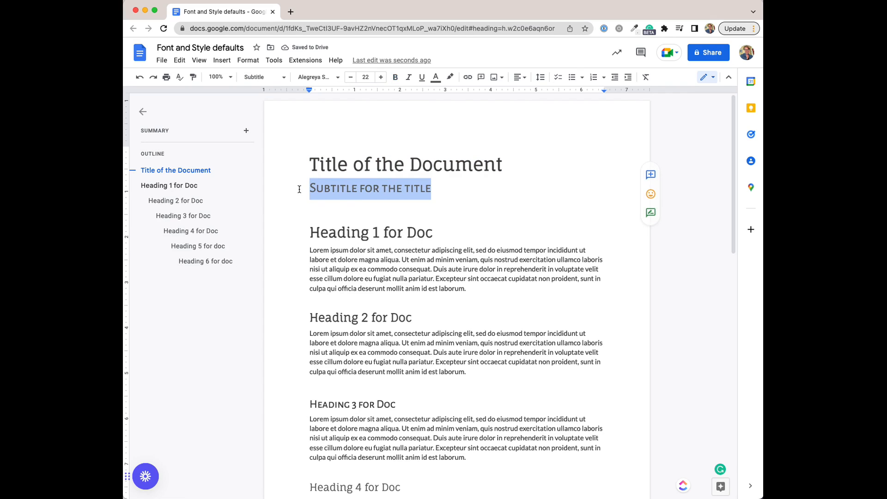
pyautogui.click(283, 77)
pyautogui.moveTo(282, 101)
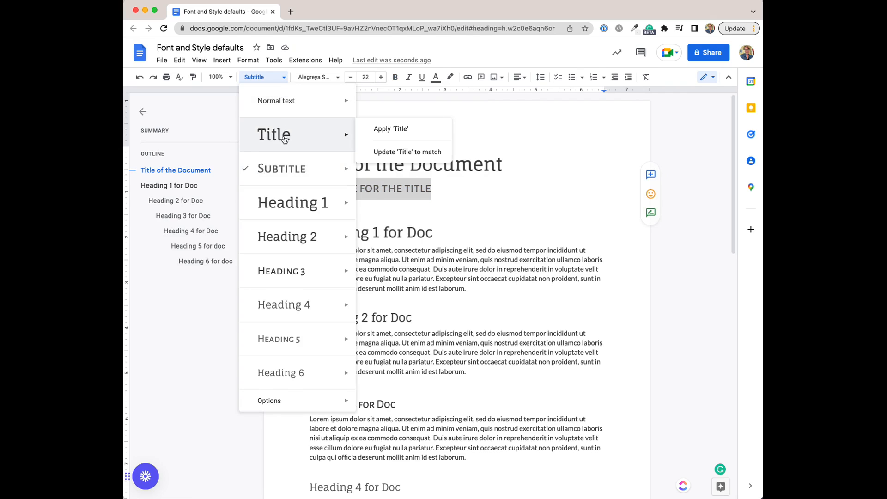
pyautogui.moveTo(285, 206)
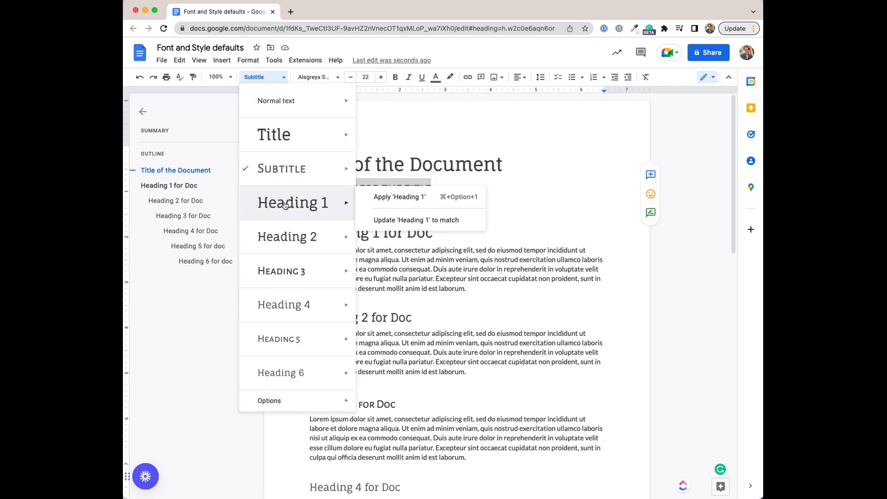
pyautogui.moveTo(292, 175)
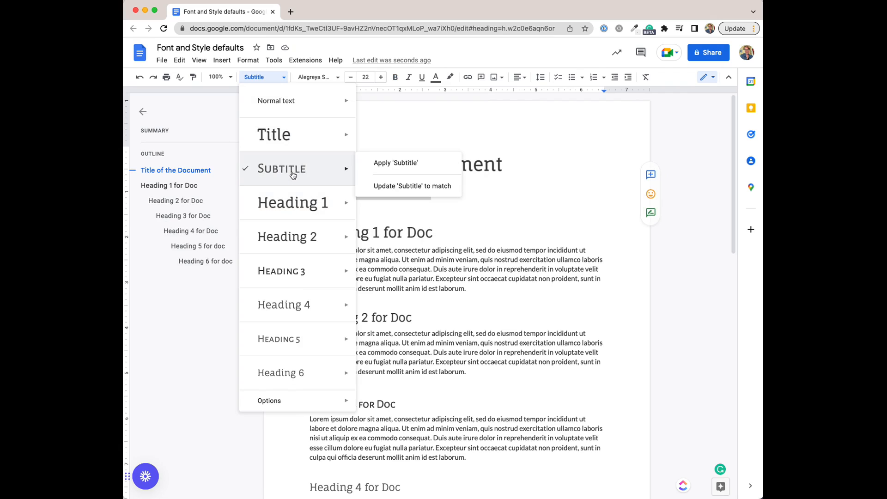
pyautogui.click(384, 186)
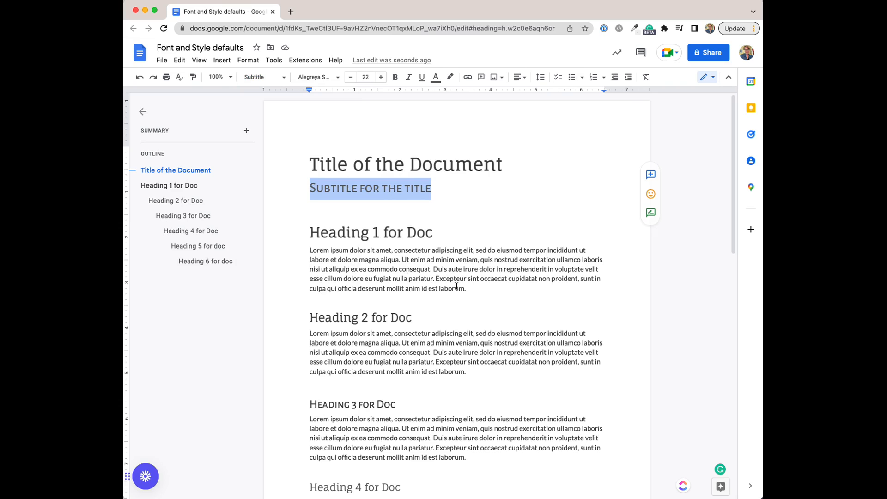
# - Change the font of the body paragraph under Heading 1 to IBM Plex Sans
pyautogui.moveTo(466, 288); pyautogui.dragTo(310, 252)
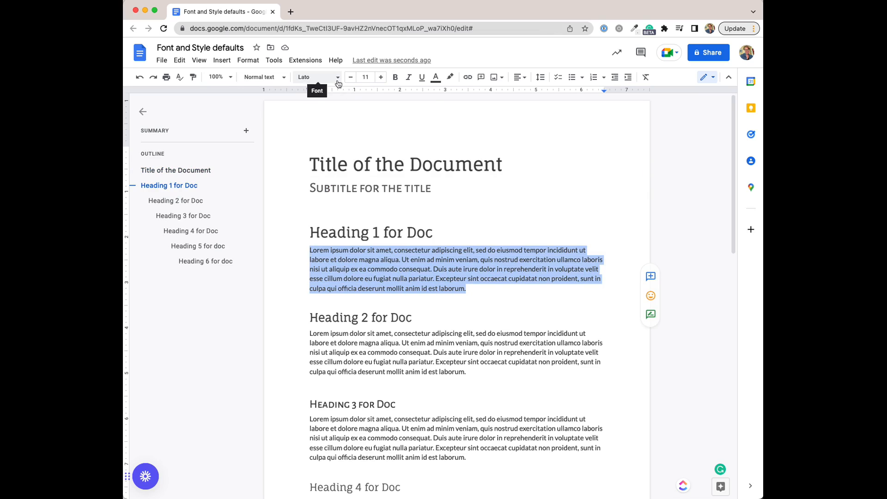
pyautogui.click(324, 77)
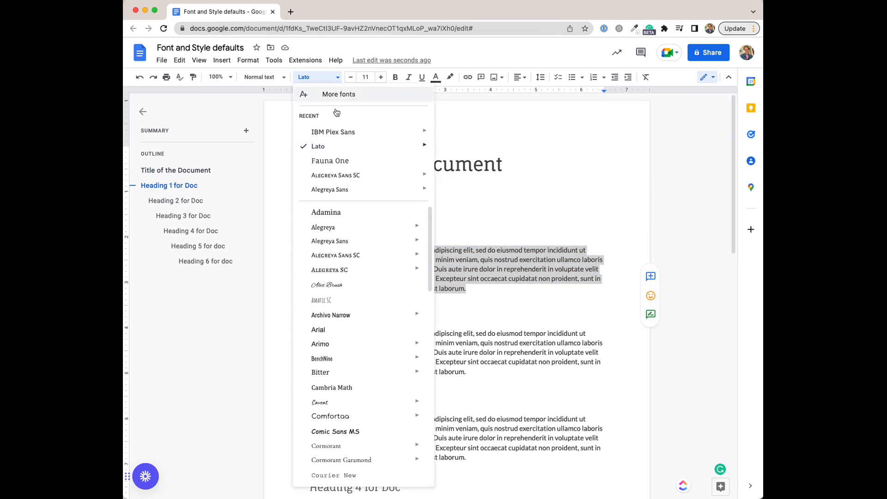
pyautogui.moveTo(426, 130)
pyautogui.click(460, 181)
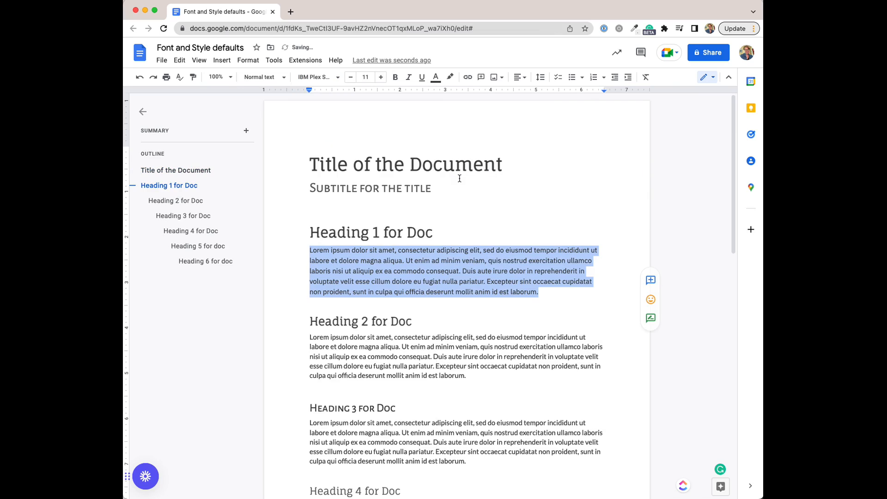
# - Update the Normal text style to match the reformatted paragraph and check the body text under the other headings
pyautogui.click(280, 78)
pyautogui.moveTo(315, 101)
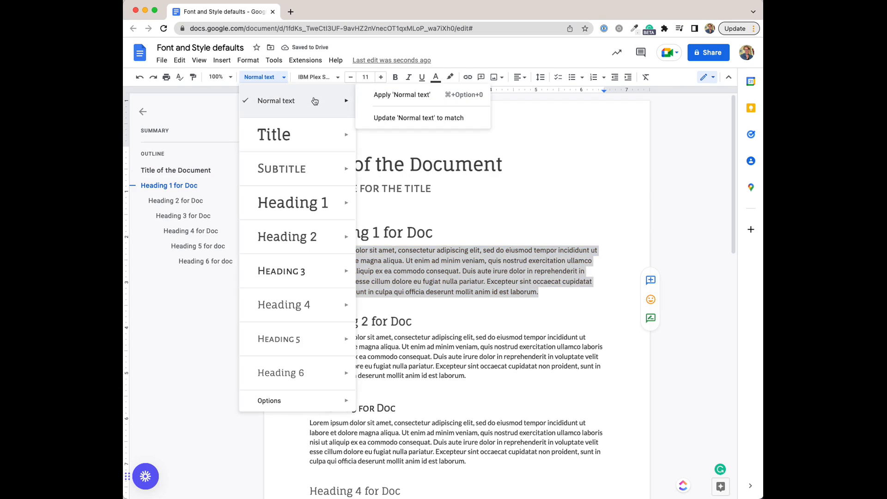
pyautogui.click(395, 118)
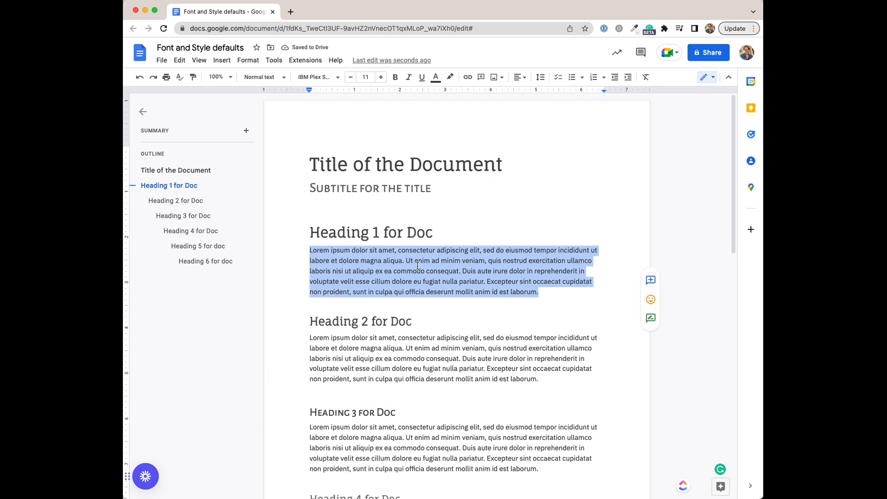
pyautogui.scroll(-3, 417, 265)
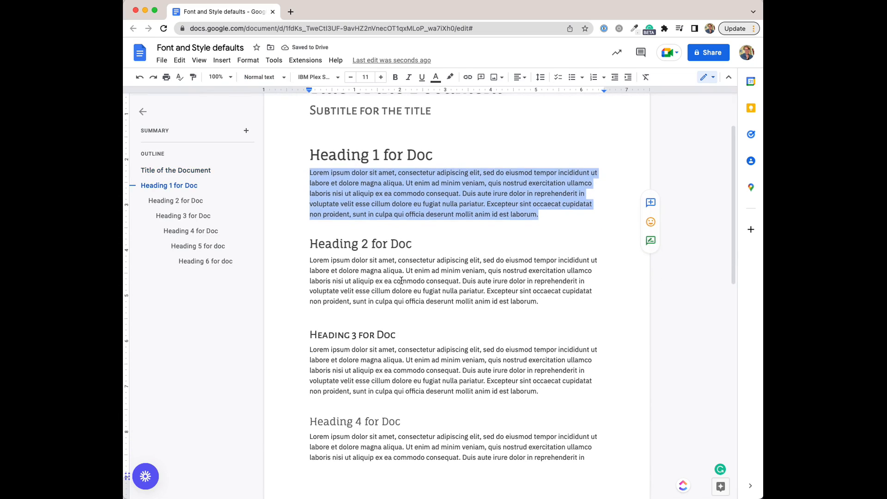
pyautogui.click(401, 280)
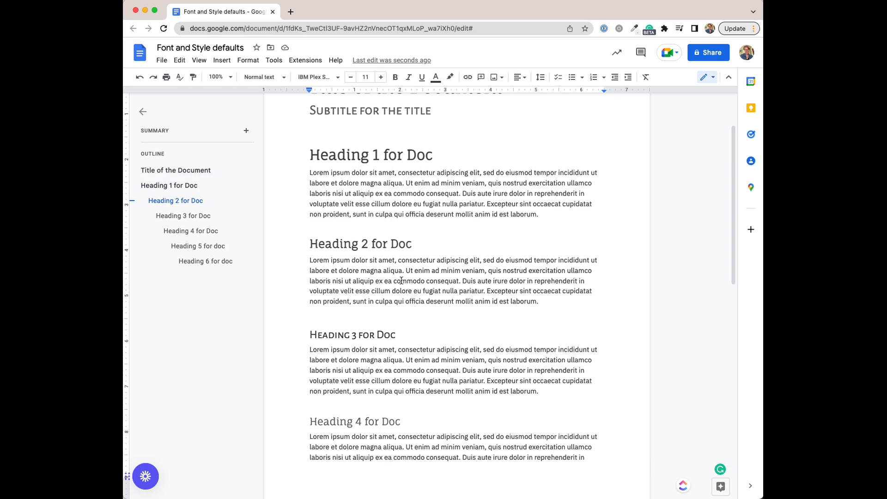
pyautogui.scroll(-3, 401, 281)
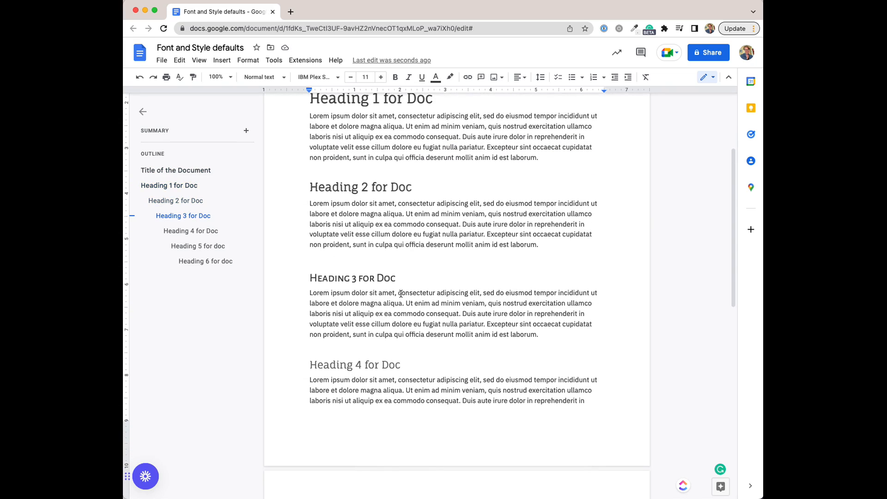
# - Update the Heading 1 paragraph style to match the formatting of the "Heading 1 for Doc" line
pyautogui.scroll(5, 401, 293)
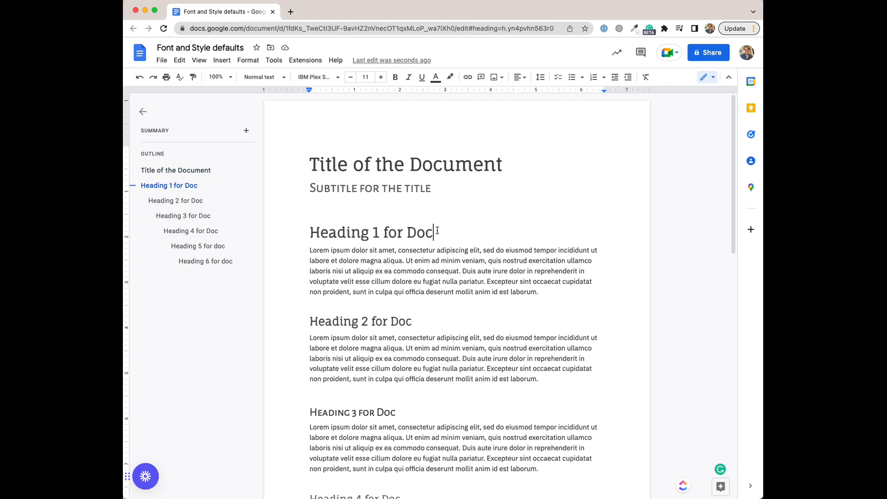
pyautogui.moveTo(432, 233); pyautogui.dragTo(309, 231)
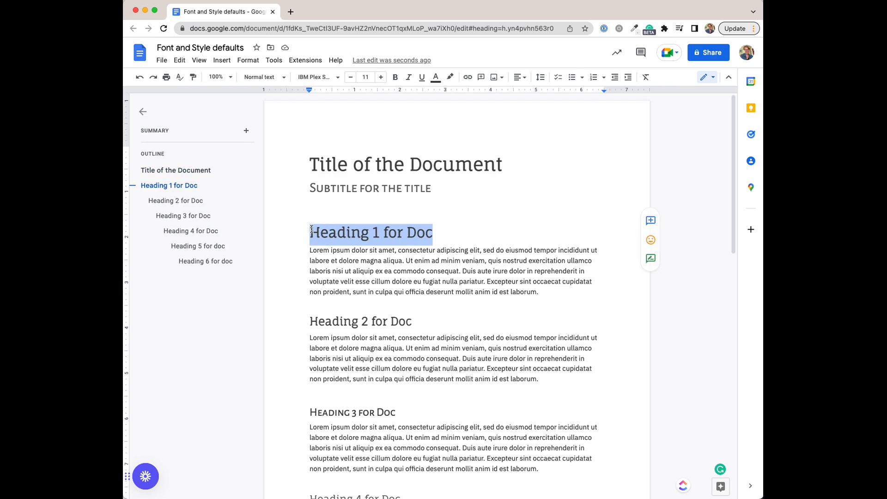
pyautogui.click(248, 60)
pyautogui.moveTo(324, 93)
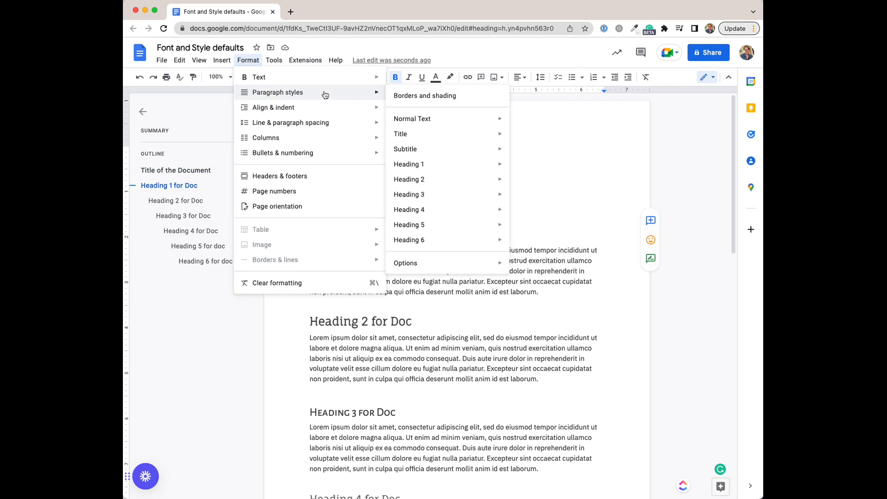
pyautogui.moveTo(437, 165)
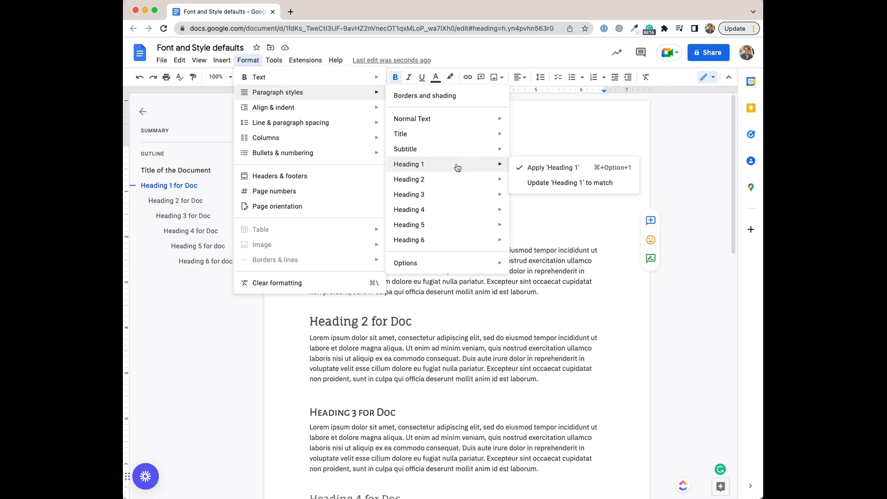
pyautogui.click(562, 183)
pyautogui.click(308, 231)
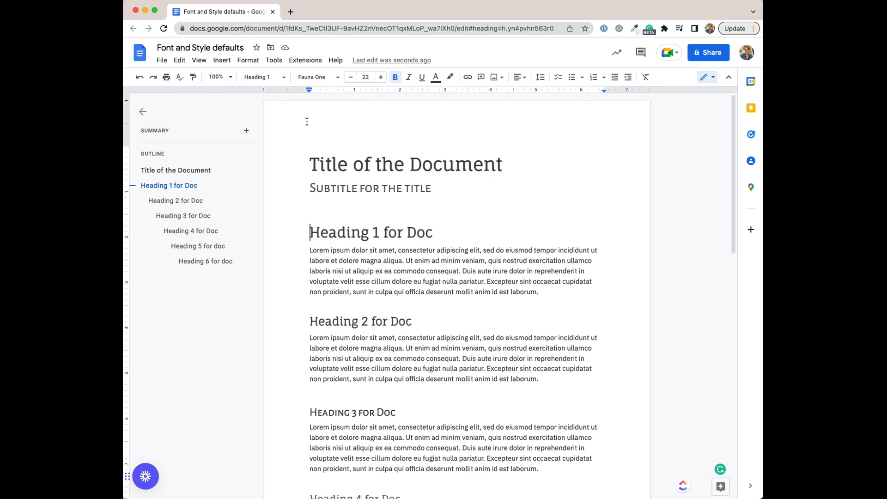
# - Save the document's current paragraph styles as the default styles
pyautogui.click(256, 66)
pyautogui.moveTo(283, 94)
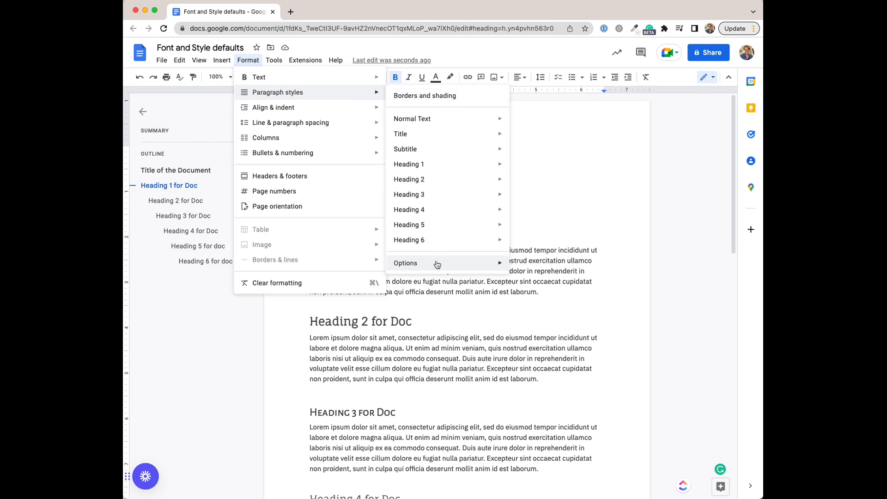
pyautogui.moveTo(437, 265)
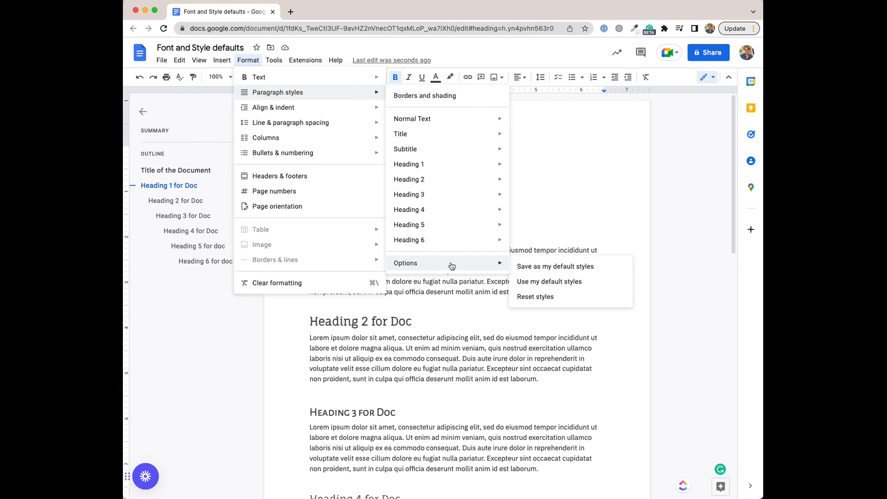
pyautogui.click(572, 267)
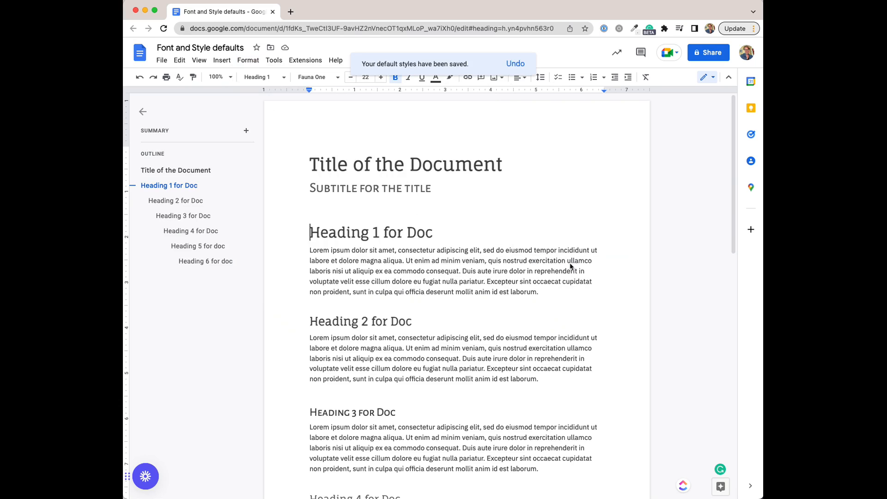
# - Create a new blank document and display its available paragraph styles to check the saved defaults
pyautogui.click(166, 62)
pyautogui.moveTo(171, 78)
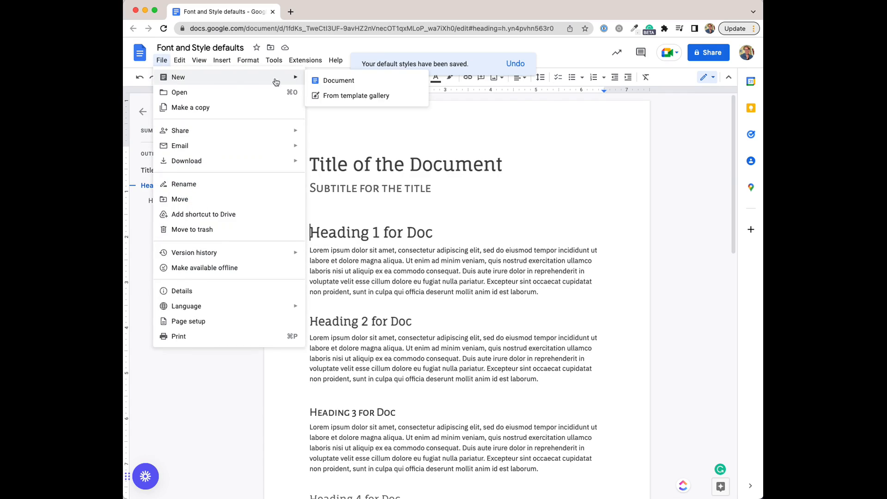
pyautogui.click(330, 80)
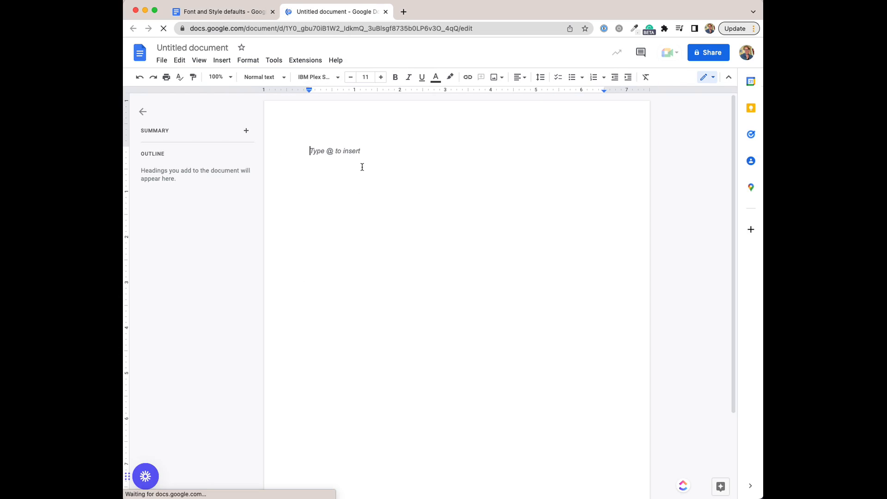
pyautogui.click(280, 78)
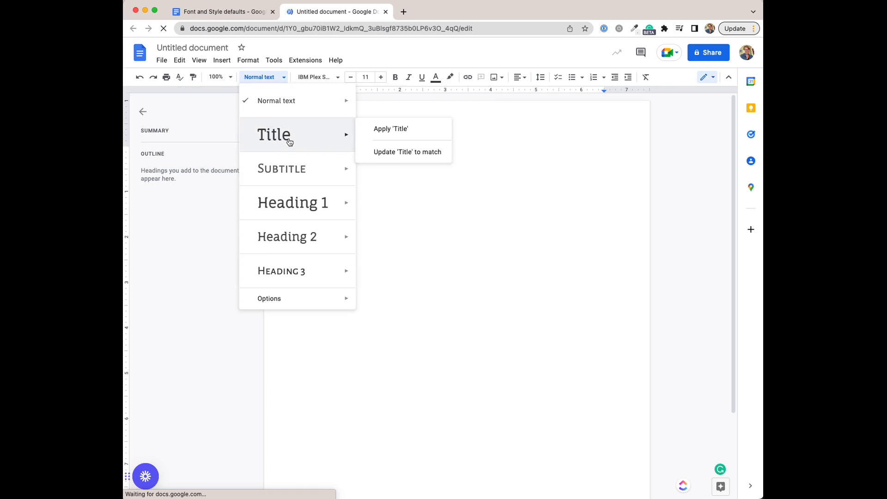
# - Review the Title, Subtitle and heading styles and the style options in the new document's style list
pyautogui.moveTo(290, 177)
pyautogui.moveTo(296, 207)
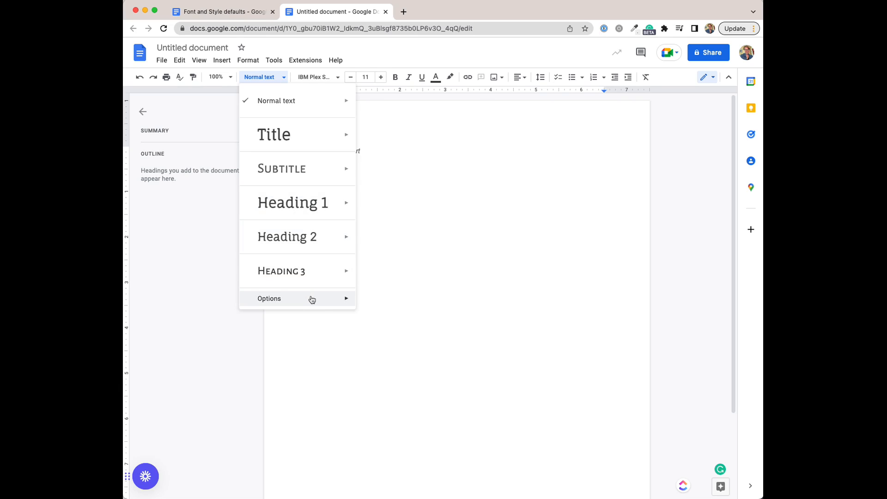
pyautogui.moveTo(312, 300)
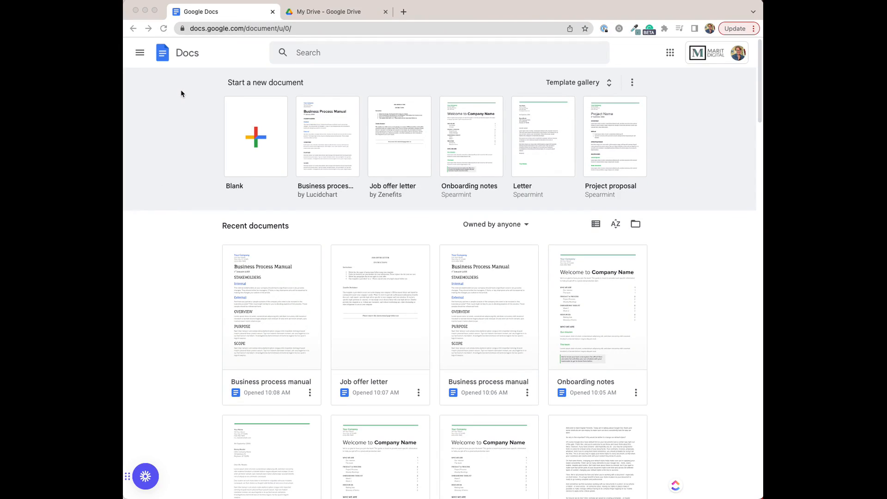
# - Open the Docs template gallery, first from the Docs home page and again from Google Drive by creating a Google Docs file from a template
pyautogui.click(578, 83)
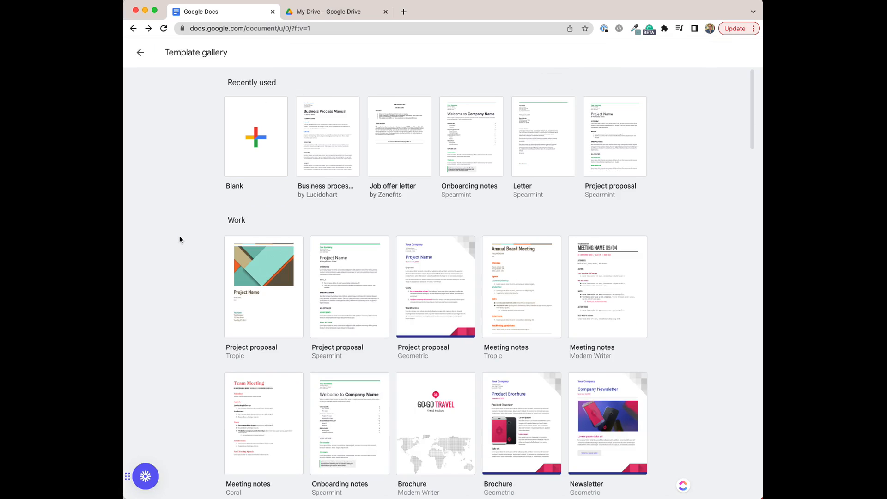
pyautogui.click(348, 13)
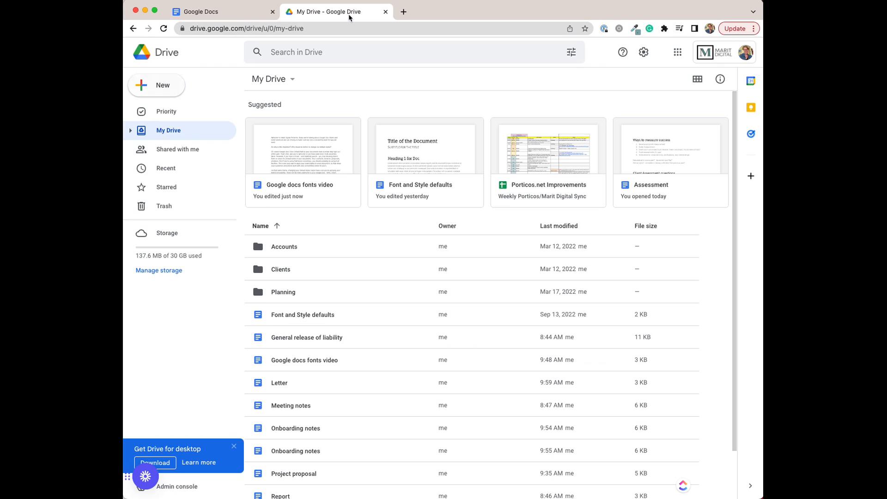
pyautogui.click(147, 85)
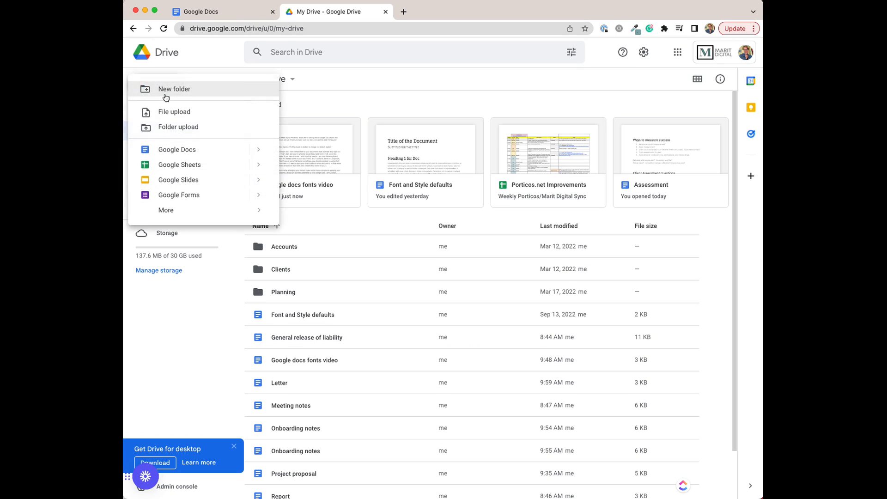
pyautogui.moveTo(257, 150)
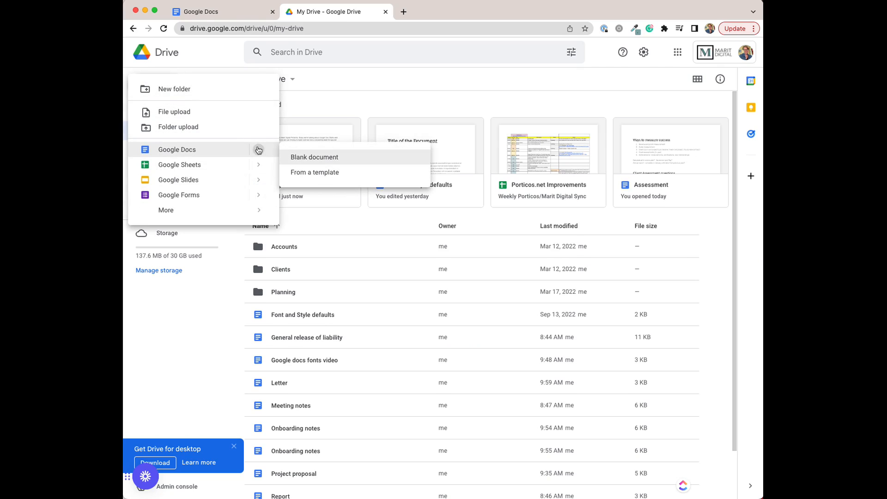
pyautogui.click(313, 174)
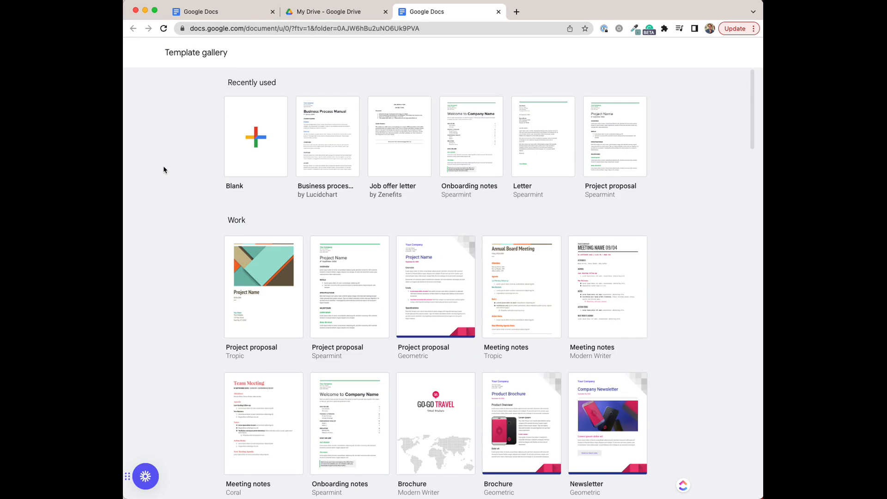
# - Browse the template gallery's categories, from Work, Sales and Legal through Letters, Resumes and Education
pyautogui.scroll(-2, 164, 170)
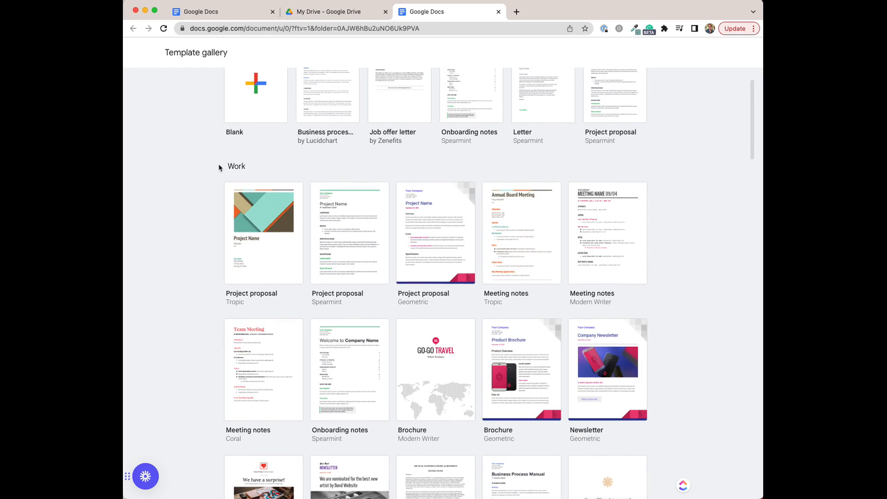
pyautogui.scroll(-5, 188, 180)
pyautogui.scroll(-4, 188, 179)
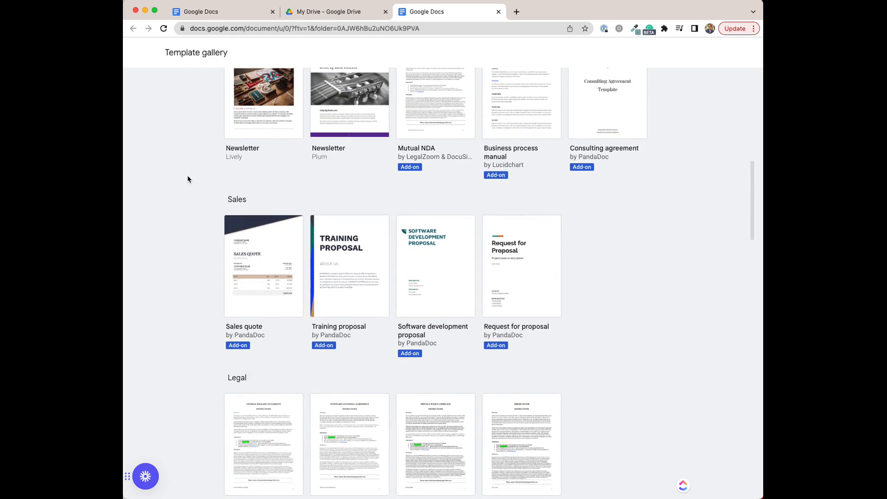
pyautogui.scroll(-3, 188, 179)
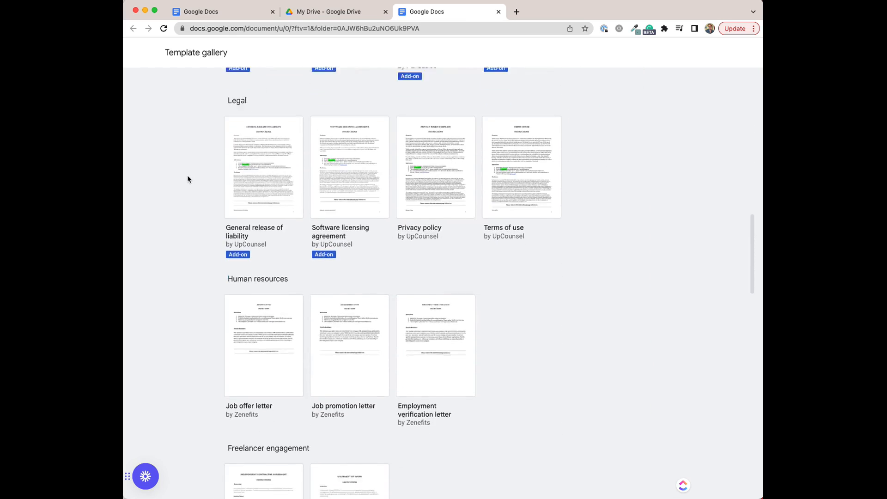
pyautogui.scroll(-15, 188, 179)
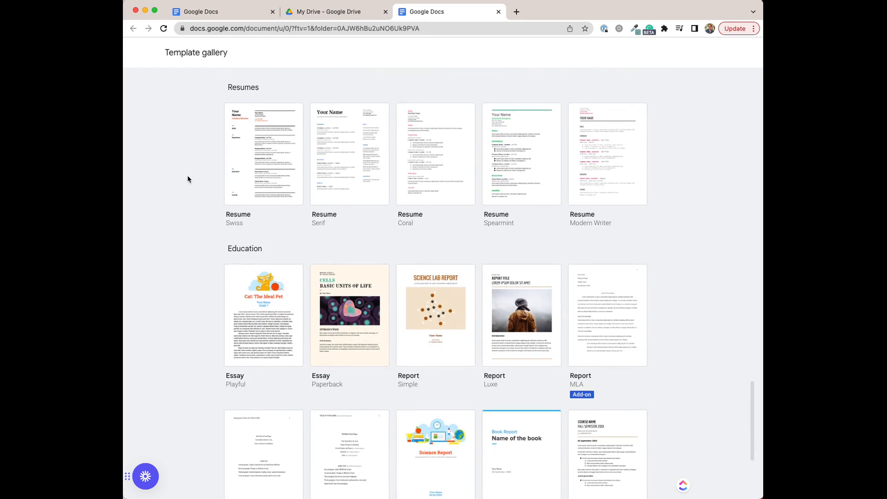
pyautogui.scroll(-3, 188, 180)
pyautogui.scroll(1, 188, 179)
pyautogui.scroll(8, 188, 179)
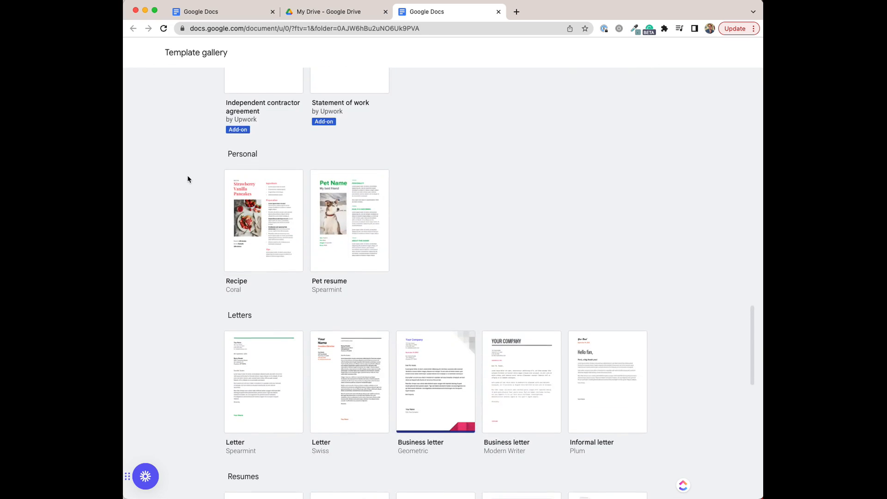
pyautogui.scroll(-2, 188, 179)
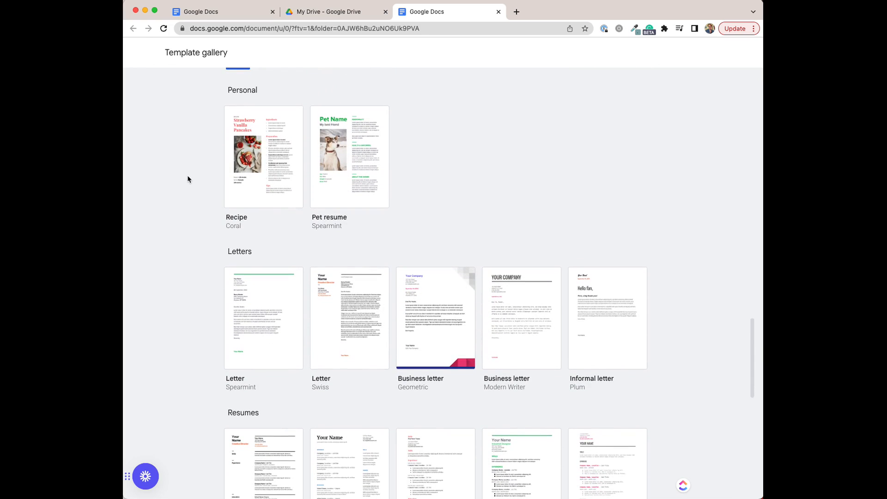
pyautogui.scroll(-1, 188, 179)
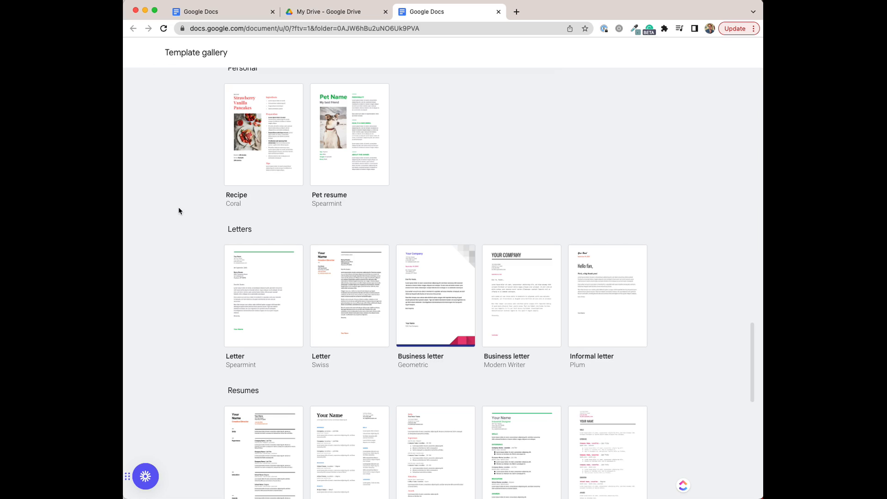
pyautogui.scroll(-1, 178, 212)
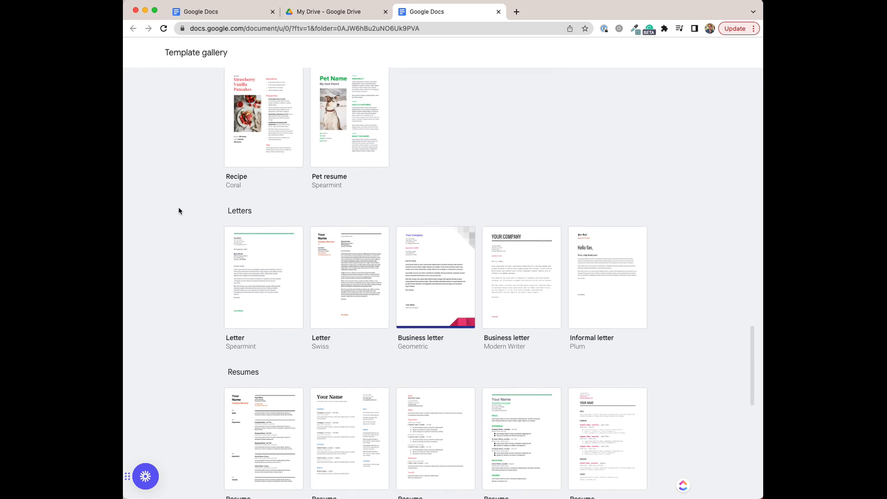
pyautogui.scroll(-4, 179, 212)
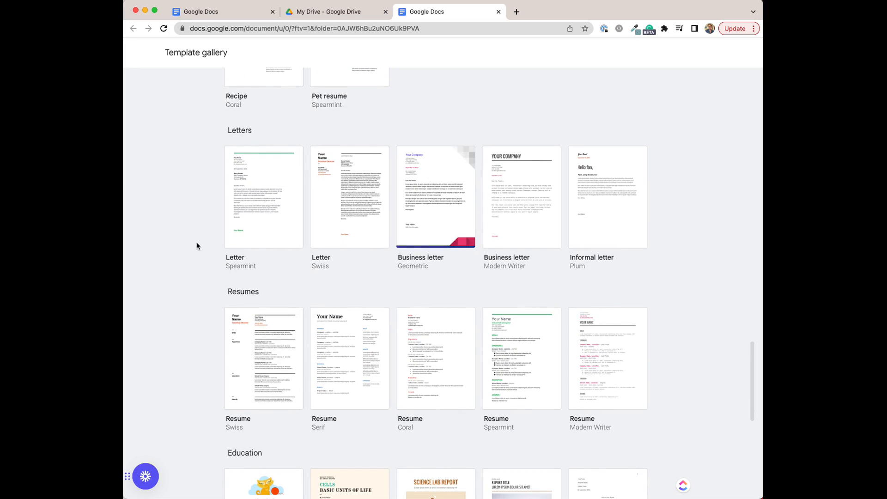
pyautogui.scroll(3, 195, 243)
pyautogui.scroll(4, 195, 241)
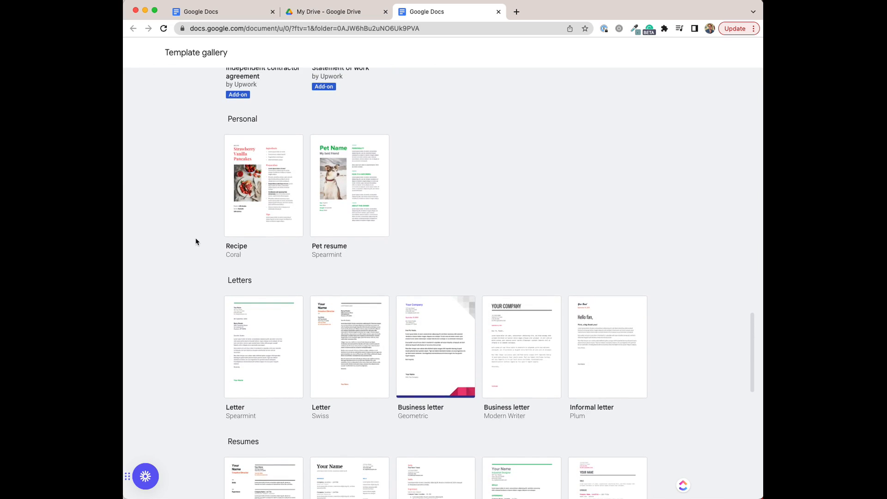
pyautogui.scroll(15, 196, 241)
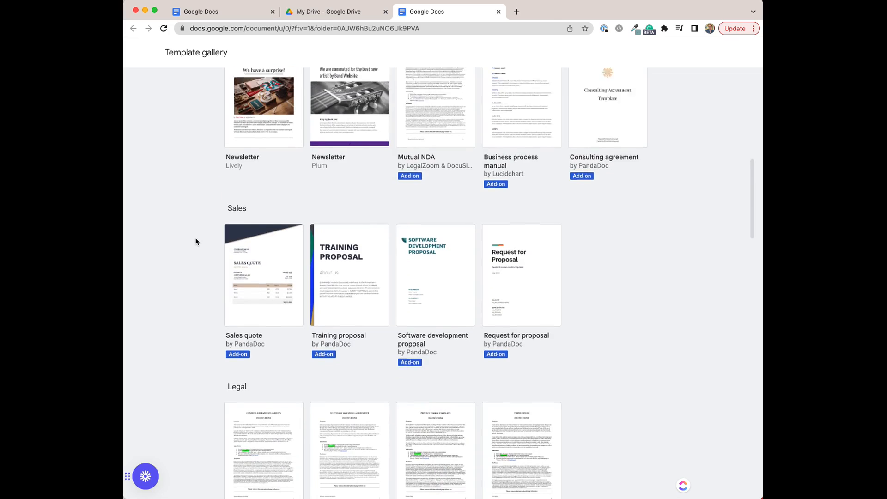
pyautogui.scroll(10, 195, 241)
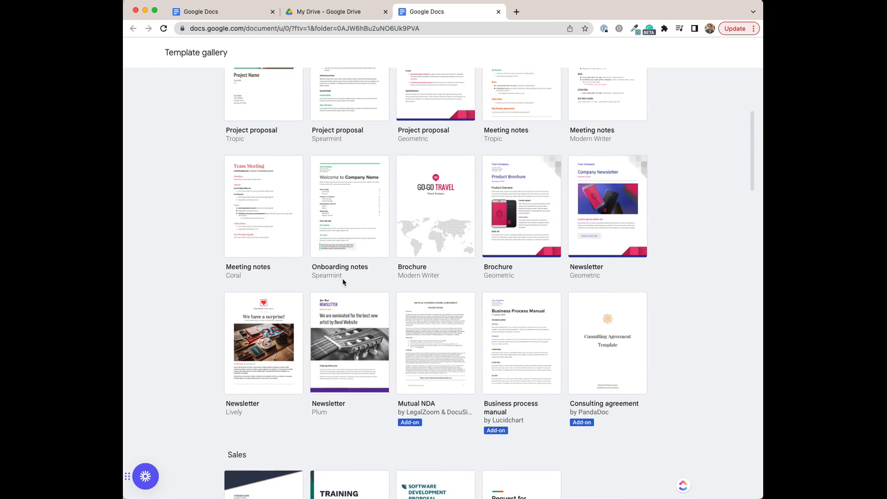
pyautogui.scroll(5, 346, 275)
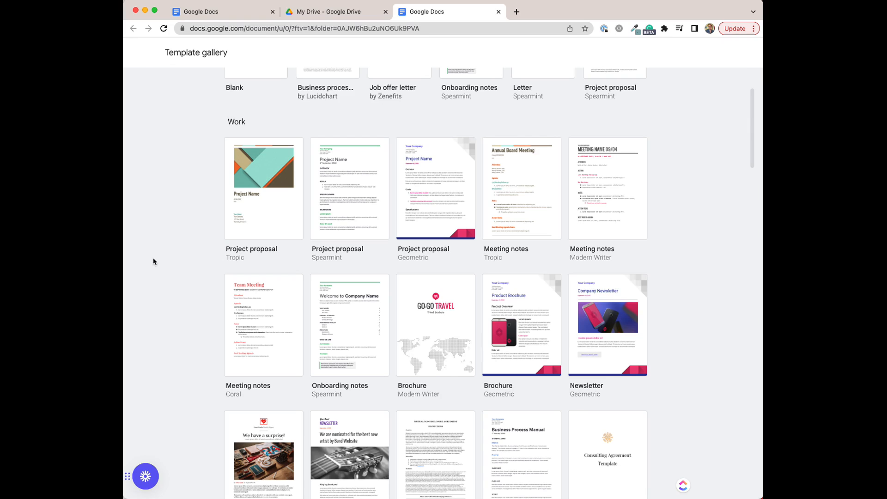
# - Create a document from the Spearmint "Onboarding notes" template in the Work category and look over its opening page
pyautogui.scroll(-2, 153, 261)
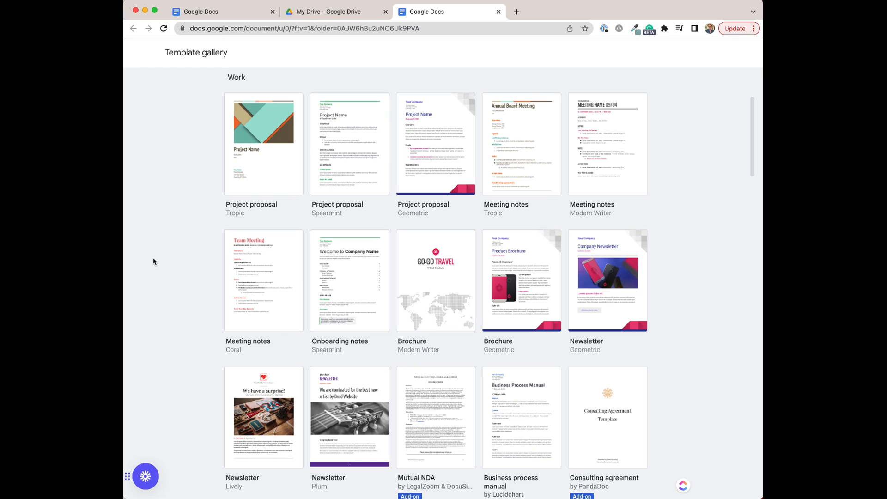
pyautogui.scroll(-2, 153, 261)
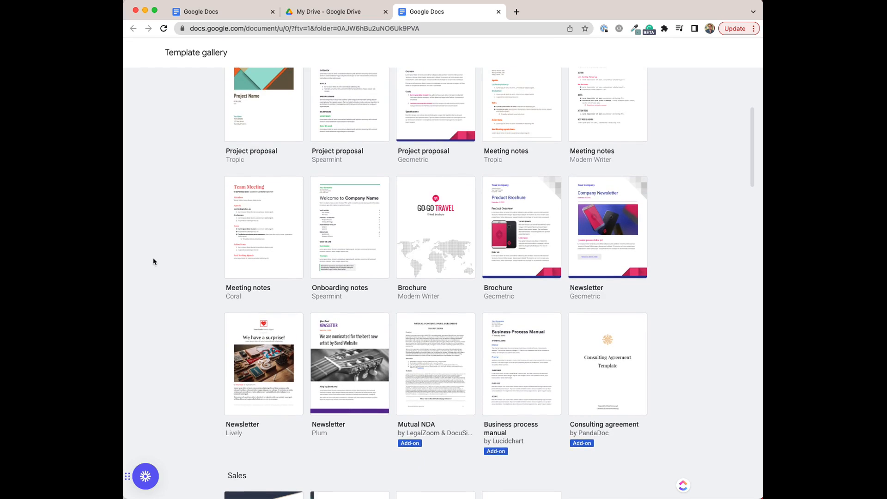
pyautogui.scroll(-4, 153, 261)
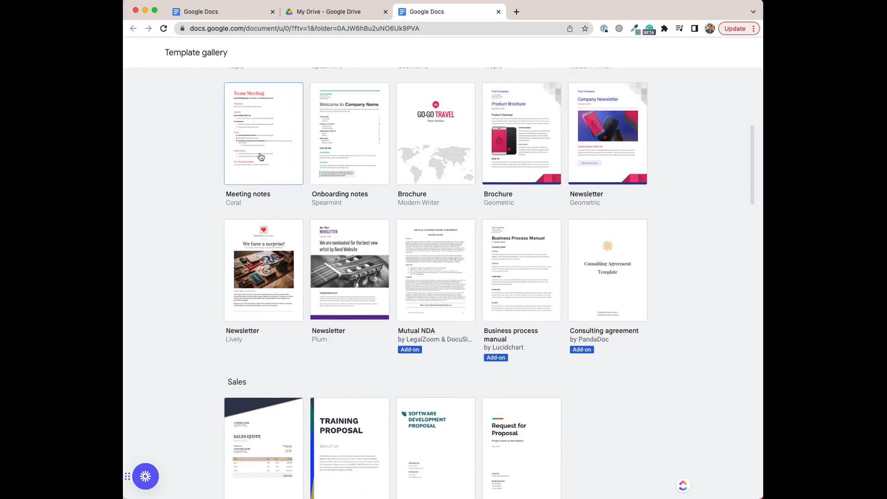
pyautogui.click(349, 133)
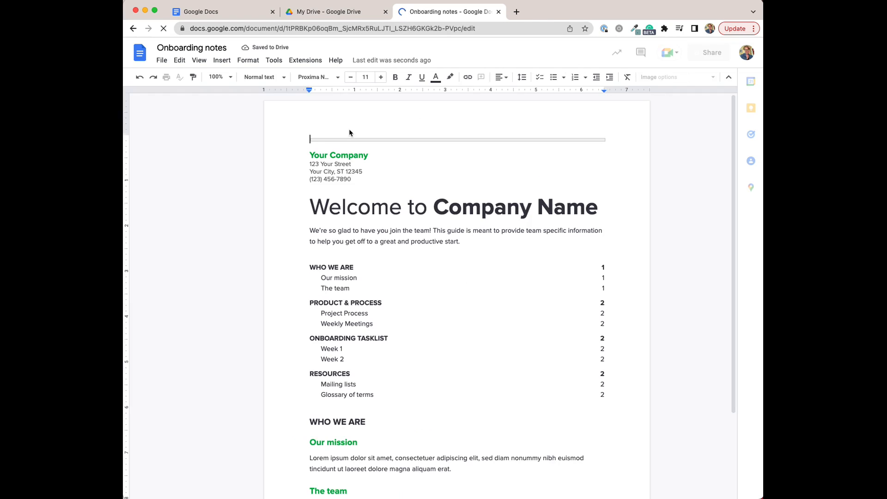
pyautogui.scroll(-8, 275, 264)
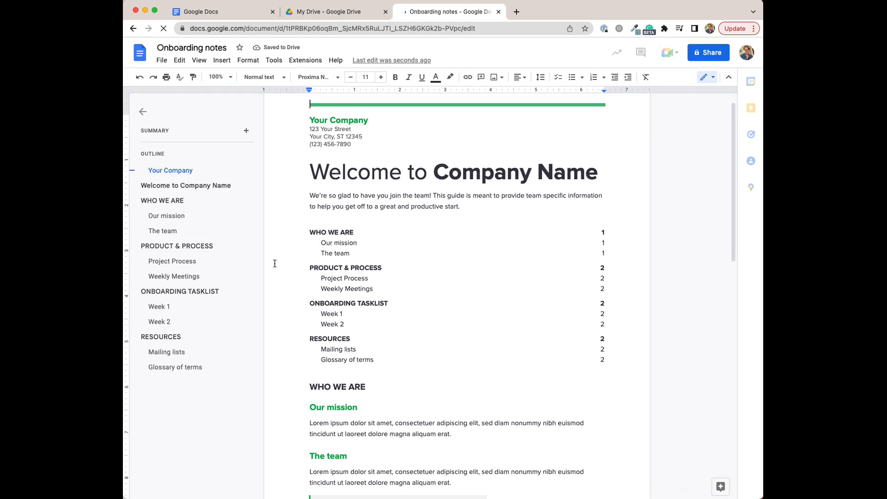
pyautogui.scroll(8, 274, 264)
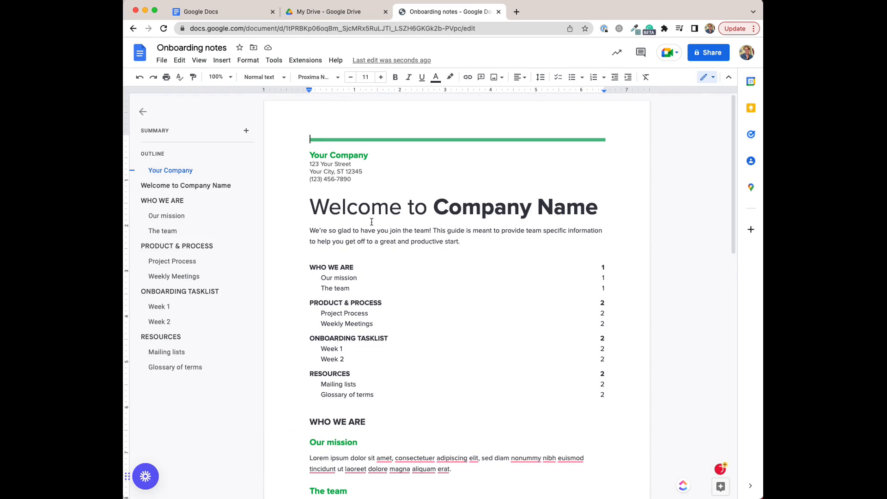
# - Check the template's custom highlight and text colours, and start adding a new custom text colour
pyautogui.click(450, 76)
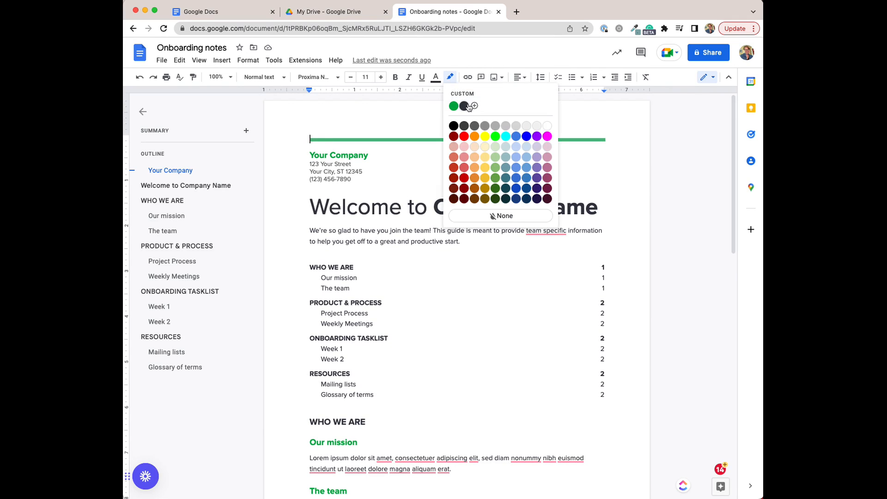
pyautogui.click(437, 77)
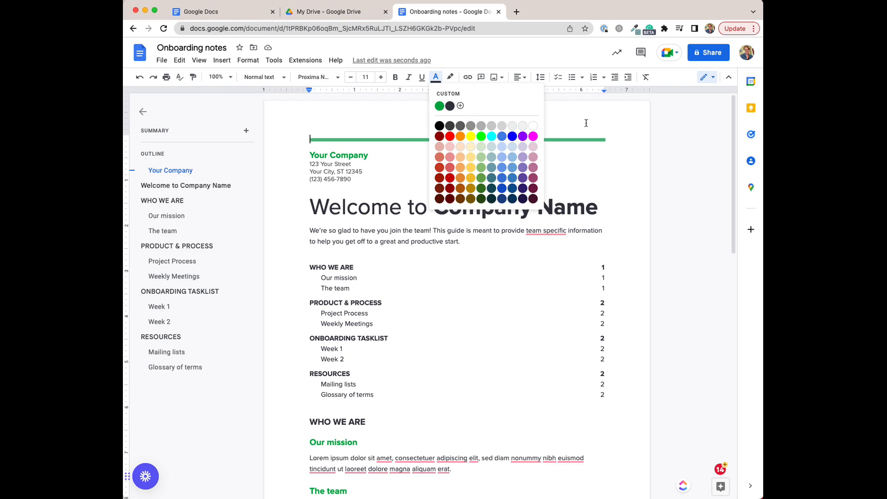
pyautogui.click(460, 106)
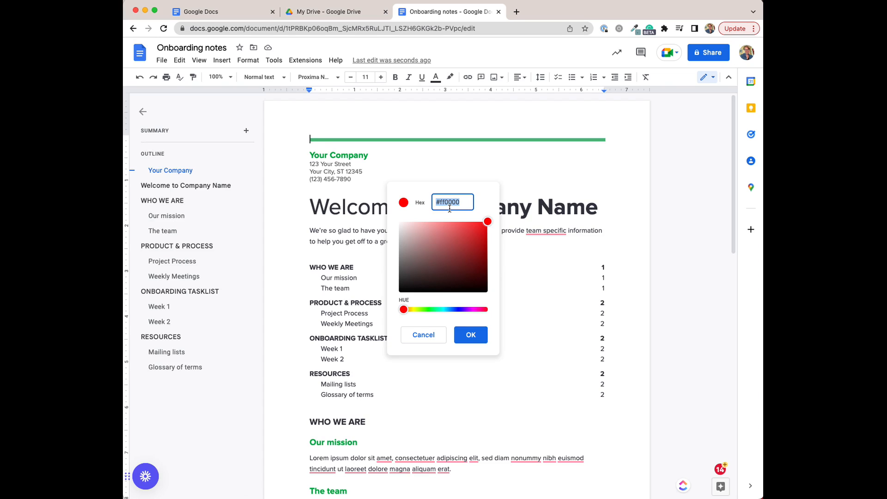
# - Try a yellow-green hue for the custom text colour and choose the muted shade #b8bf96
pyautogui.moveTo(403, 310)
pyautogui.mouseDown()
pyautogui.moveTo(440, 313)
pyautogui.moveTo(419, 310)
pyautogui.mouseUp()
pyautogui.click(460, 243)
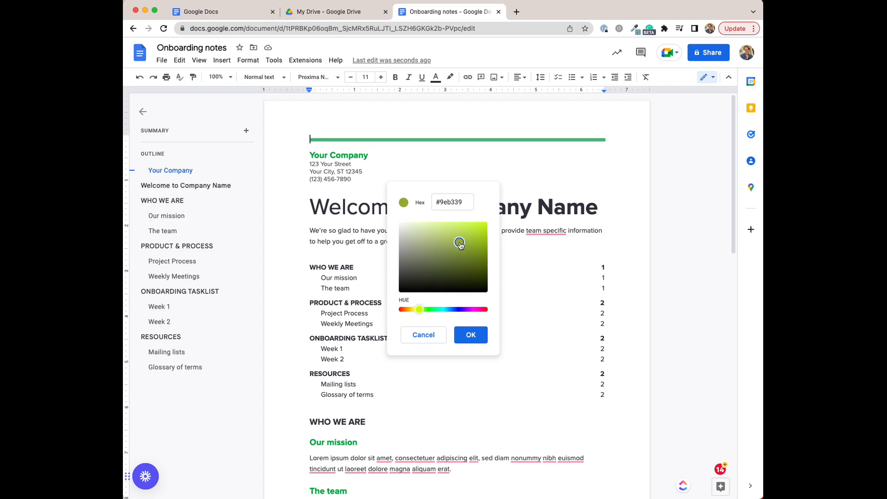
pyautogui.click(417, 239)
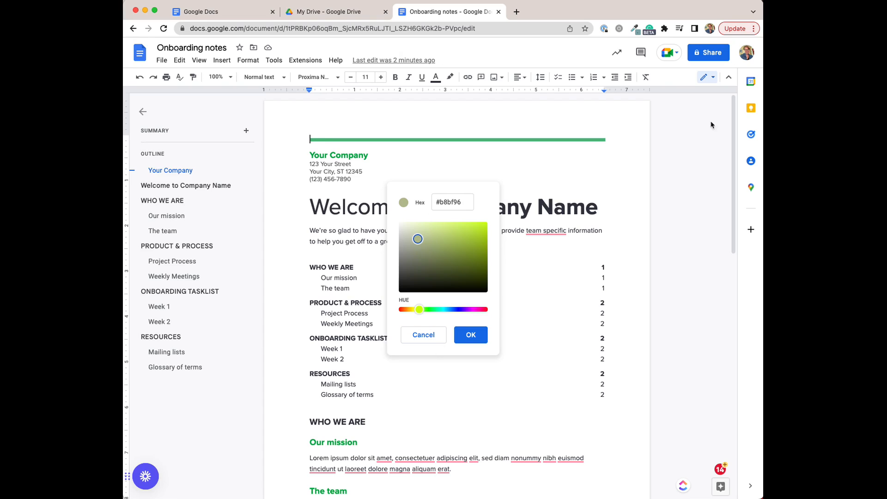
# - Copy the hex code f8dea8 of the pale yellow swatch from the colour picker extension's Picked Color History
pyautogui.click(631, 29)
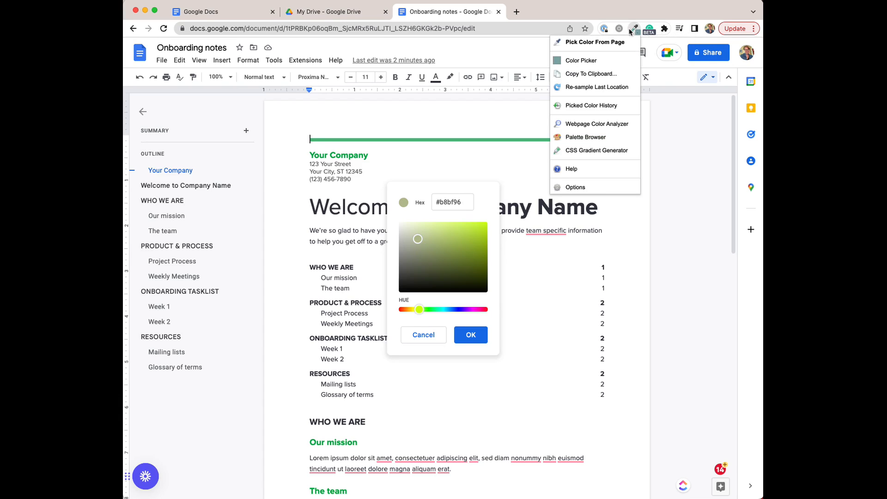
pyautogui.click(606, 108)
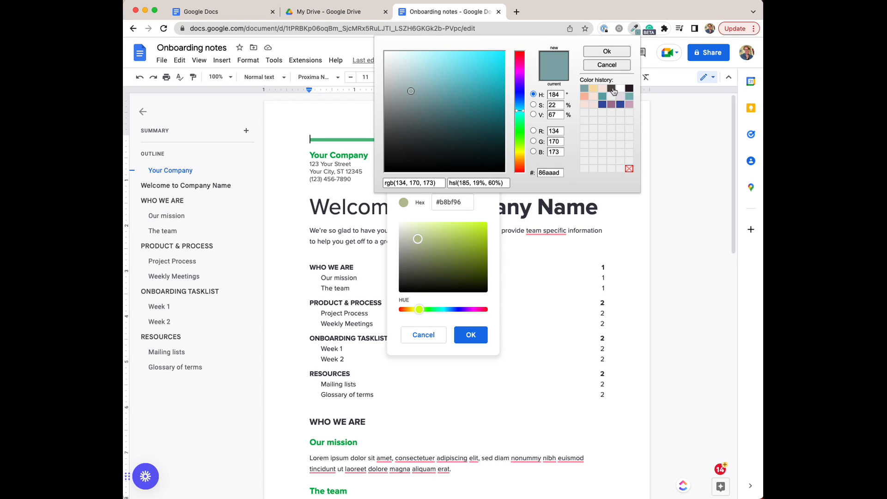
pyautogui.click(596, 90)
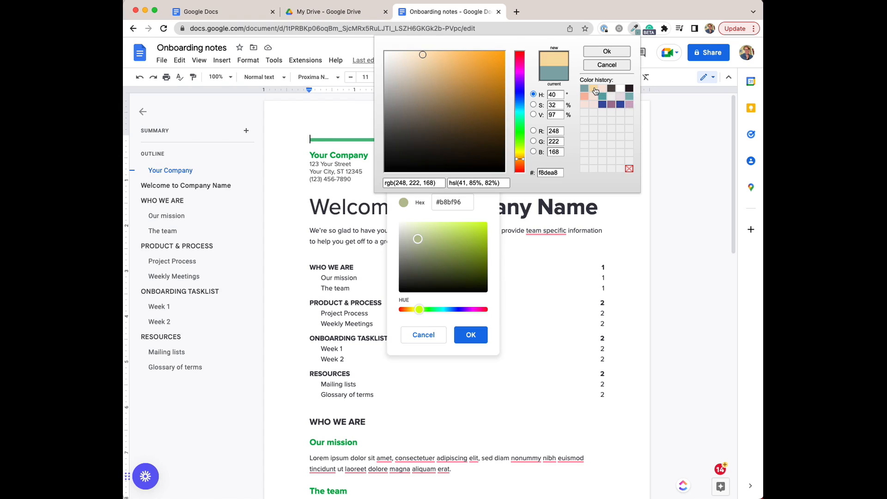
pyautogui.doubleClick(548, 173)
pyautogui.press('super+c')
# - Set the custom text colour's hex value to the copied code f8dea8
pyautogui.click(456, 205)
pyautogui.doubleClick(455, 204)
pyautogui.press('super+v')
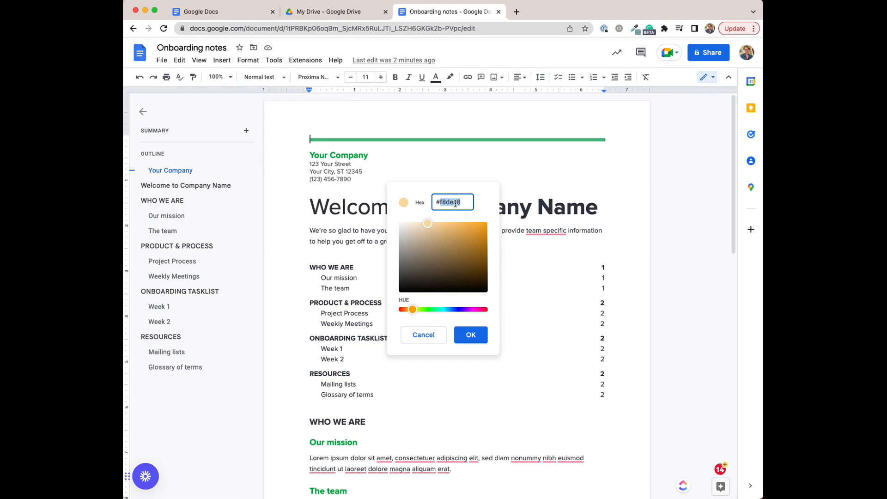
# - Enter the copied hex code f8dea8 again and add it as a custom text colour
pyautogui.press('super+v')
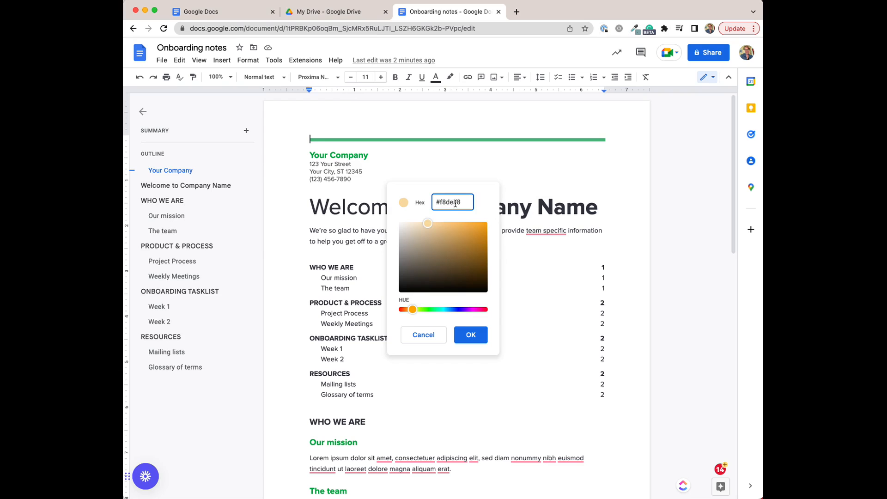
pyautogui.click(469, 336)
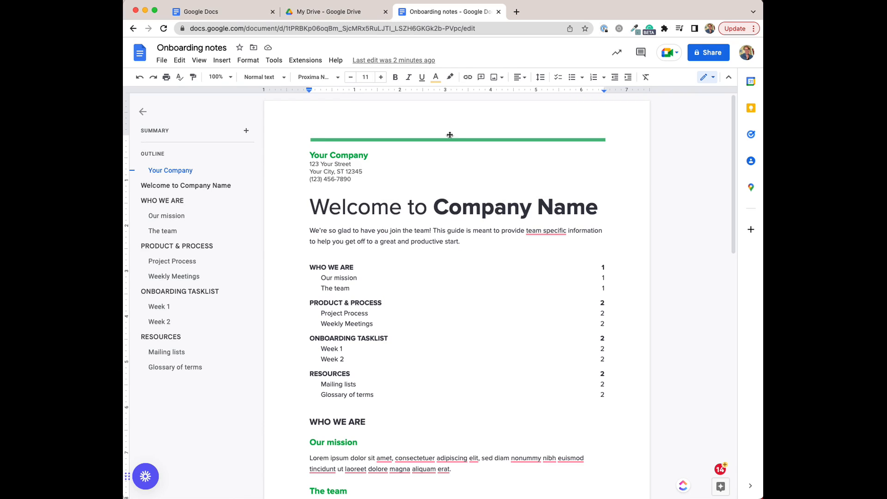
# - Add a second custom colour from the highlight palette, using hex 86aaad copied from the colour picker extension
pyautogui.click(455, 78)
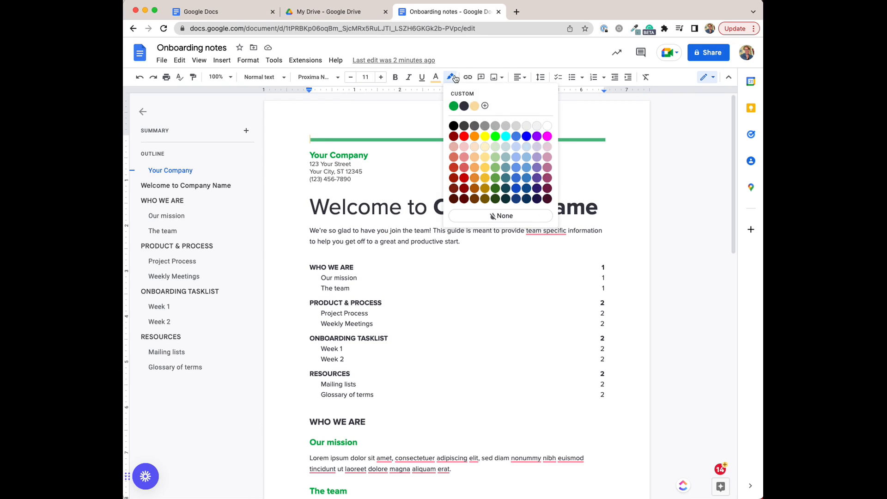
pyautogui.click(484, 106)
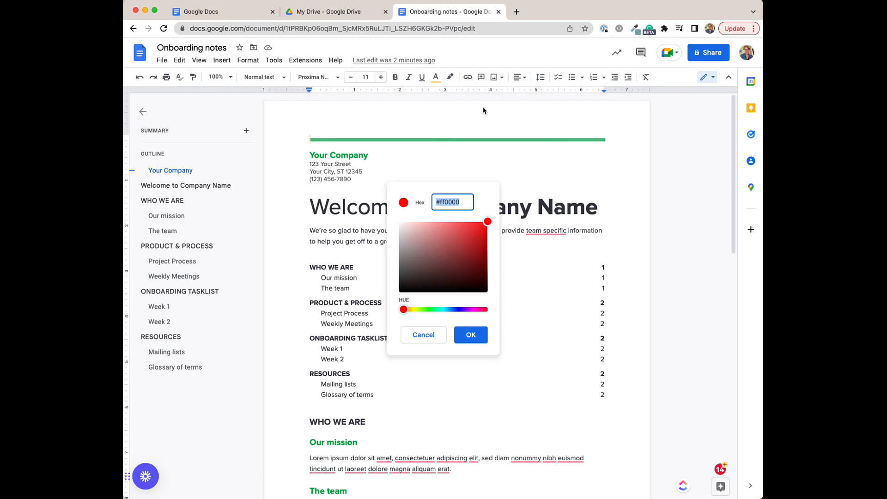
pyautogui.click(635, 28)
pyautogui.click(589, 107)
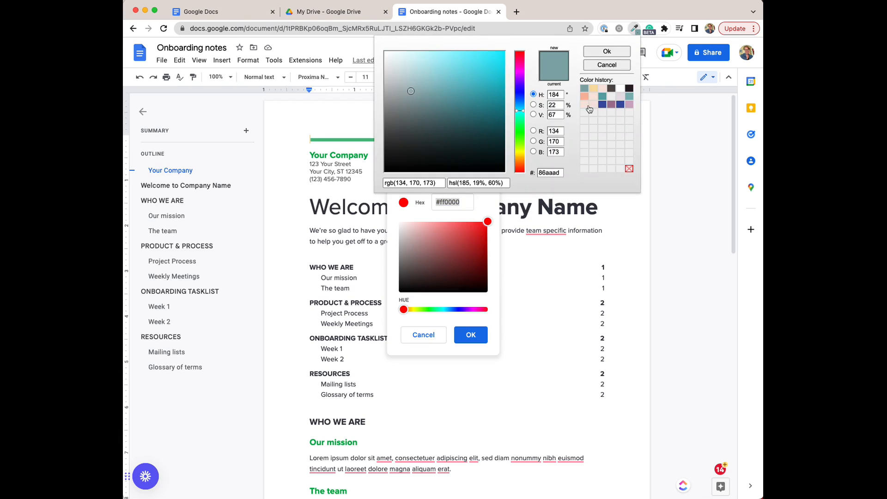
pyautogui.doubleClick(548, 173)
pyautogui.click(455, 202)
pyautogui.press('super+v')
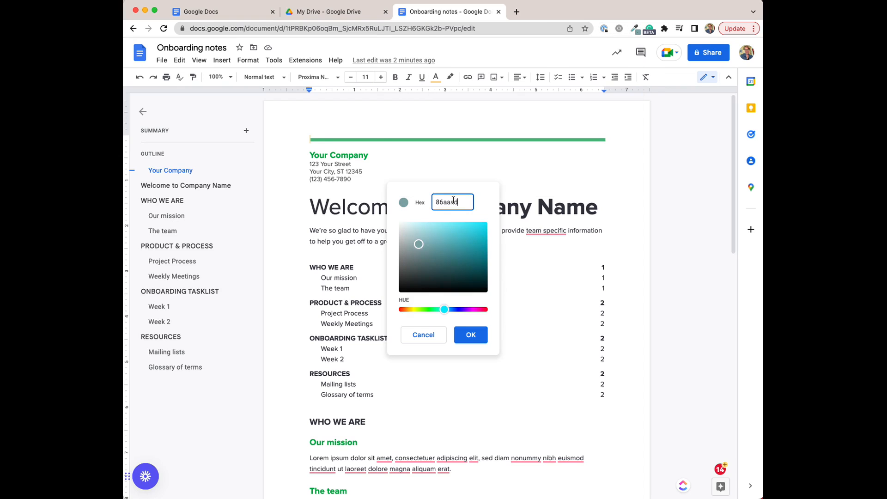
pyautogui.click(470, 335)
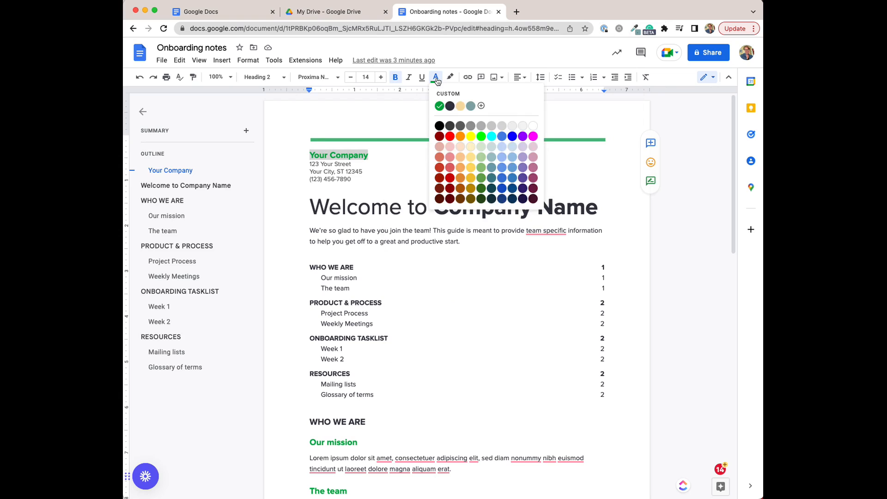
# - Apply the custom teal text colour to the "Your Company" heading
pyautogui.click(436, 77)
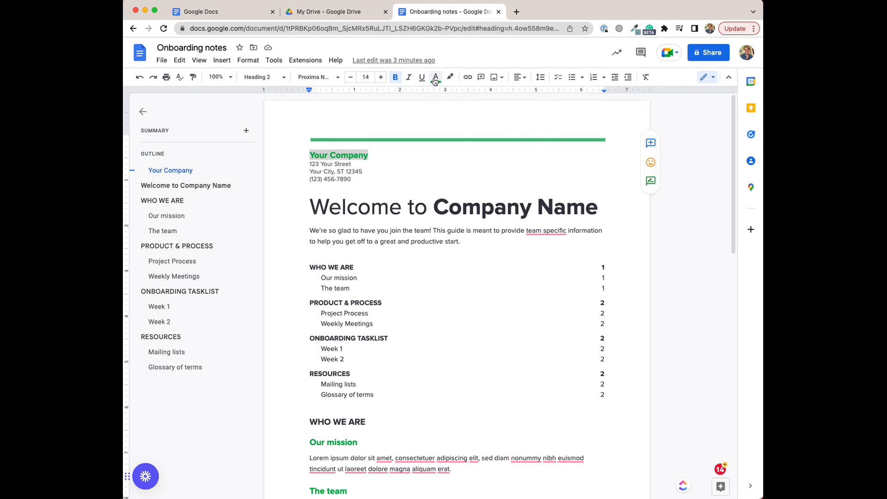
pyautogui.click(435, 79)
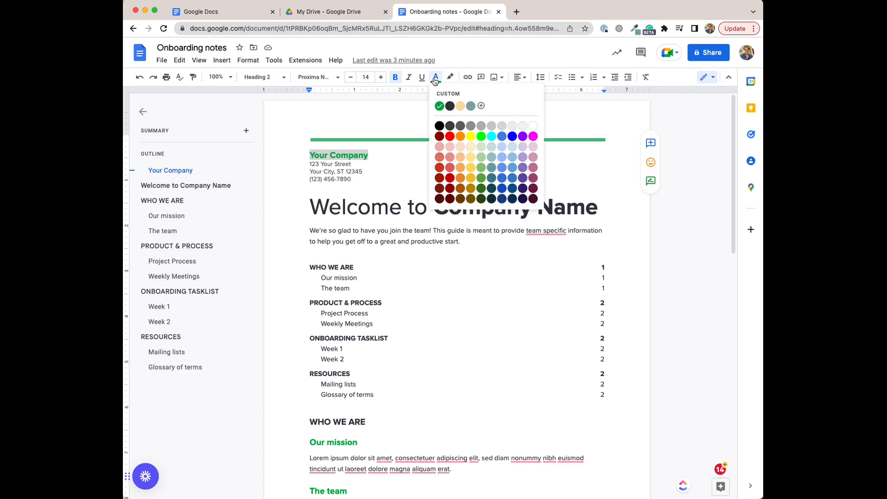
pyautogui.click(471, 107)
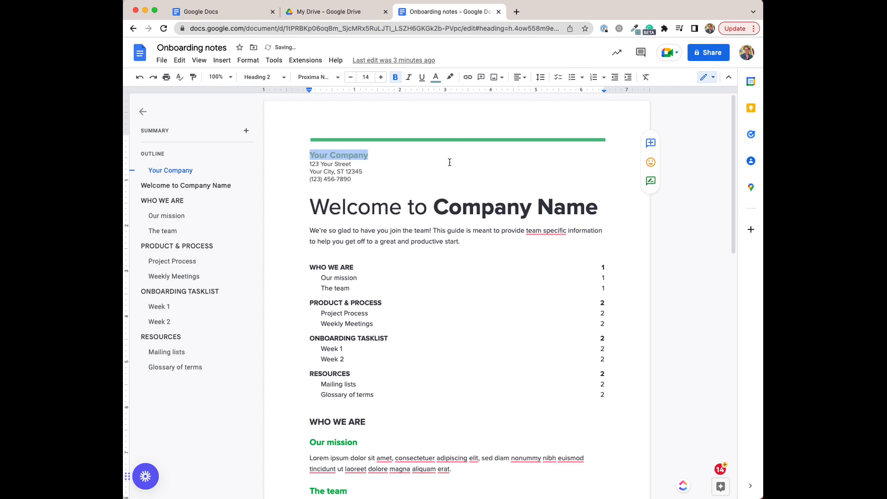
pyautogui.click(425, 177)
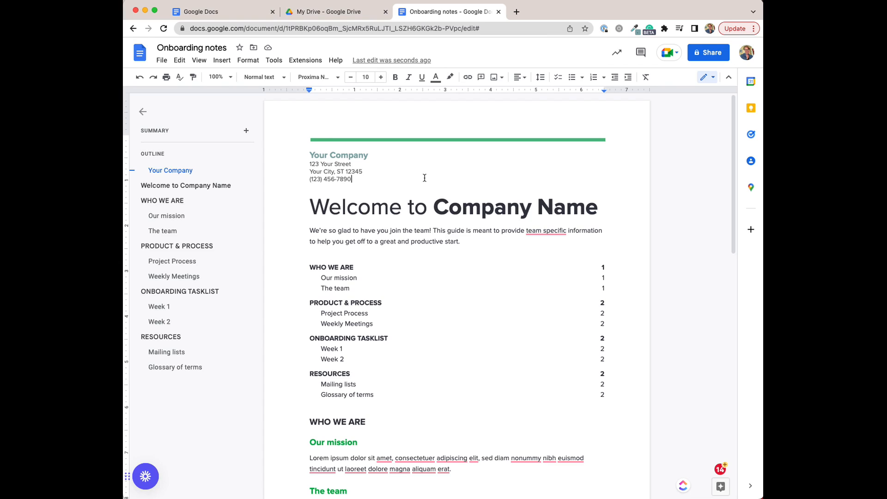
pyautogui.click(635, 29)
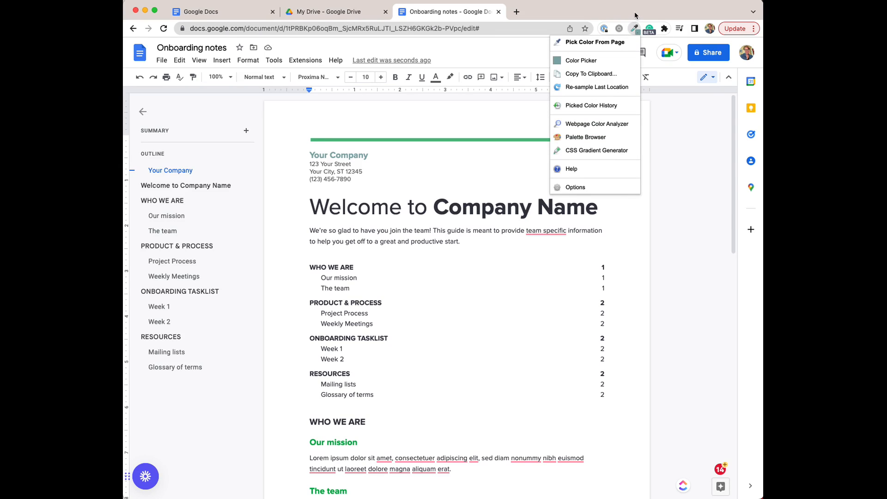
pyautogui.click(635, 15)
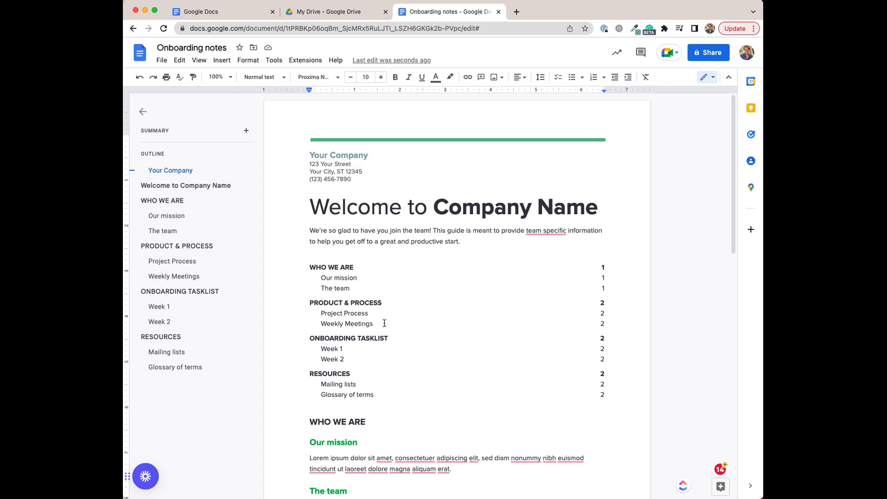
# - Apply the saved default paragraph styles to the Onboarding notes document
pyautogui.click(250, 59)
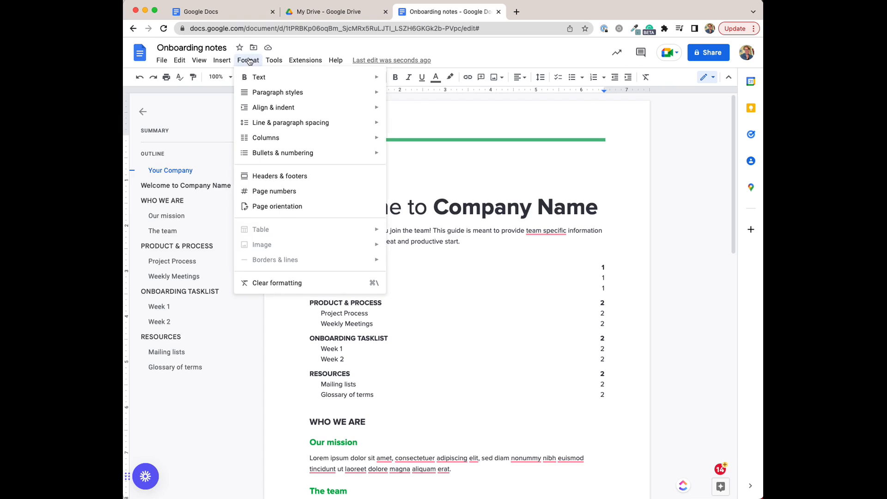
pyautogui.moveTo(274, 60)
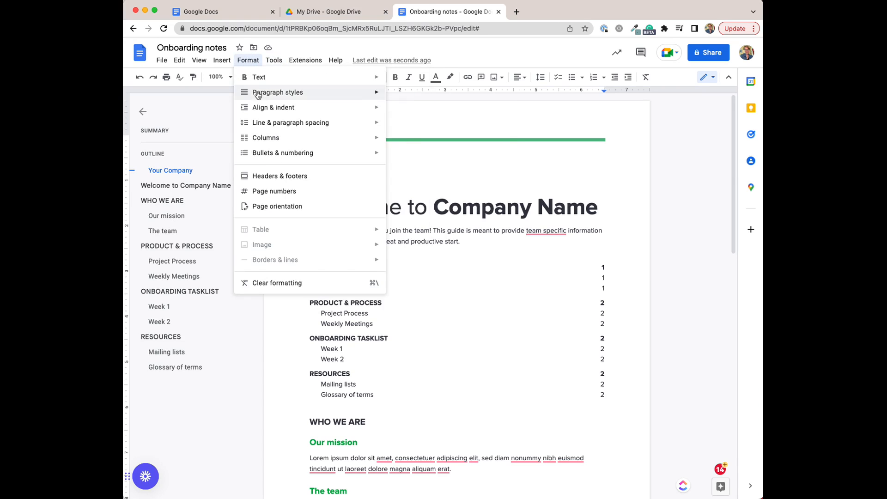
pyautogui.moveTo(350, 97)
pyautogui.moveTo(431, 264)
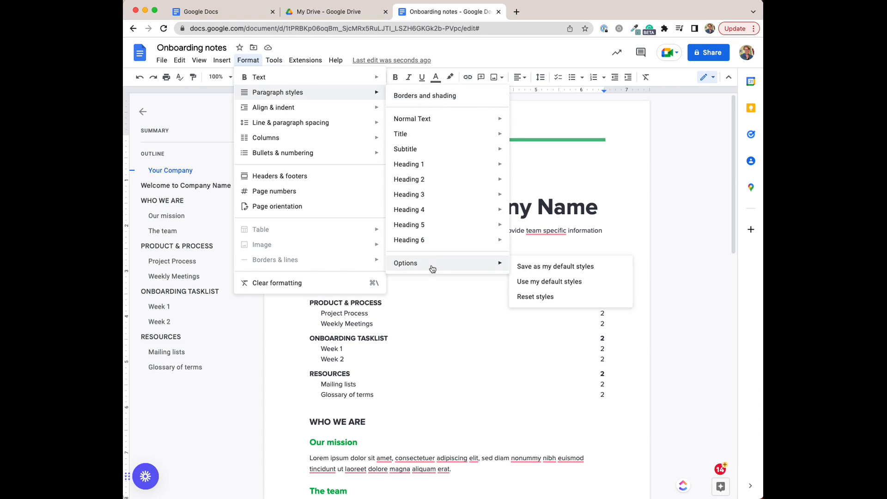
pyautogui.click(546, 287)
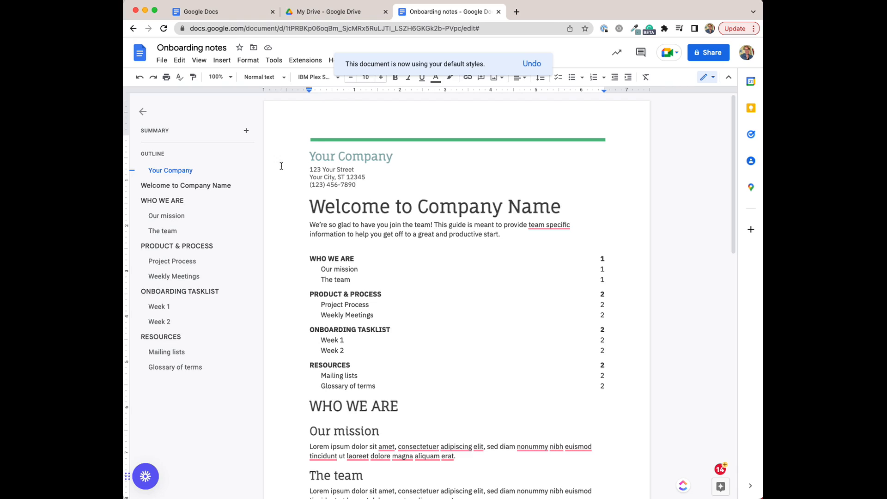
# - Check the paragraph style list and look through the document's headings and body text in the applied default styles
pyautogui.click(276, 80)
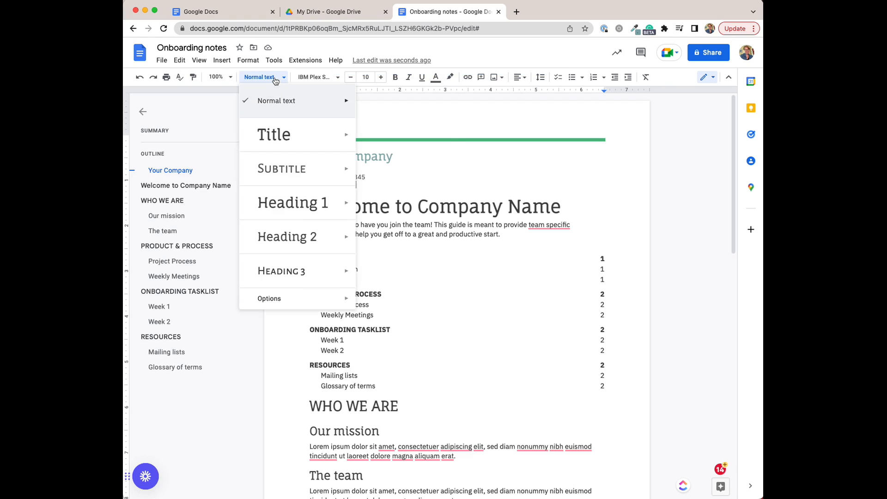
pyautogui.moveTo(283, 174)
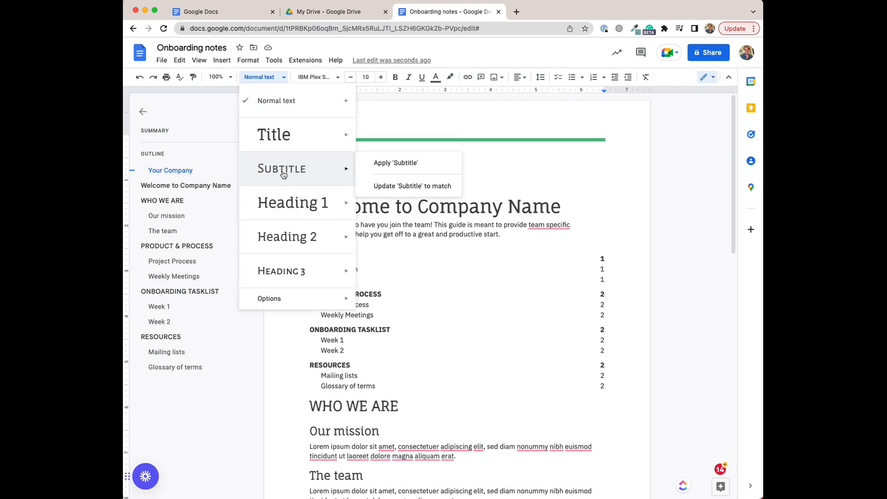
pyautogui.click(422, 261)
pyautogui.scroll(-2, 422, 261)
pyautogui.scroll(-8, 331, 229)
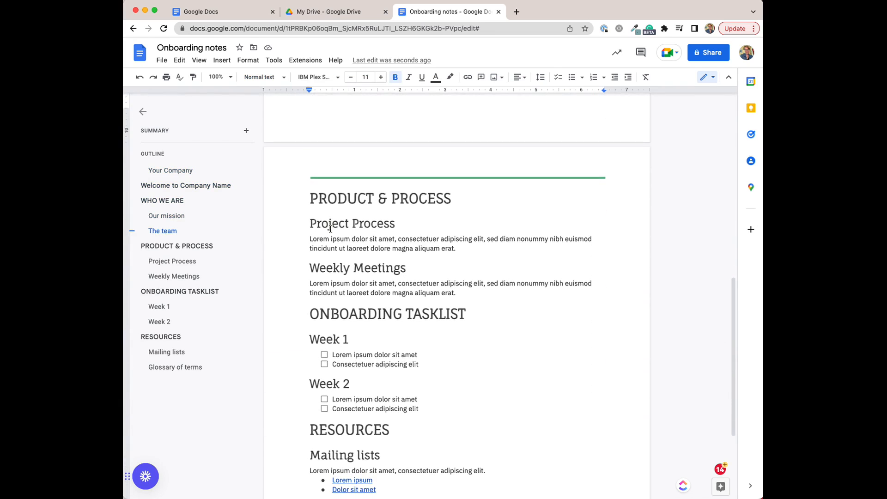
pyautogui.scroll(6, 330, 228)
pyautogui.scroll(5, 331, 229)
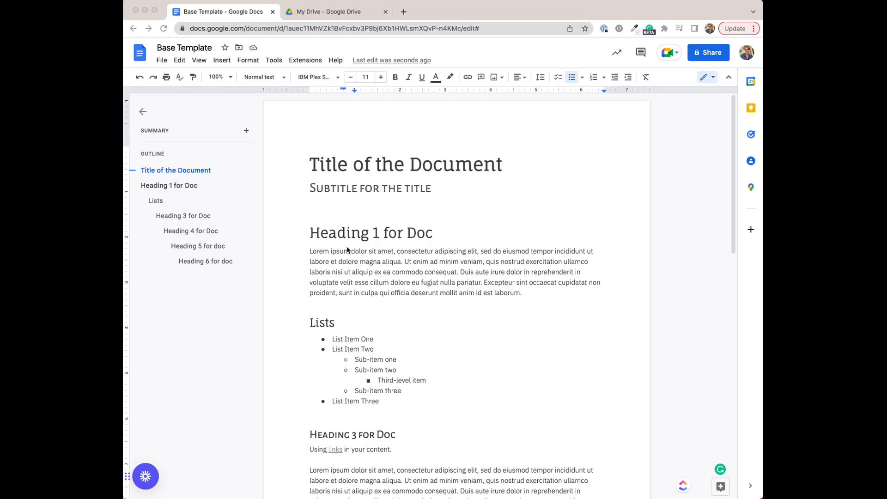
# - In the Base Template document, shift the first-line indent of "Sub-item one" so its bullet sits closer to the text
pyautogui.scroll(-2, 348, 250)
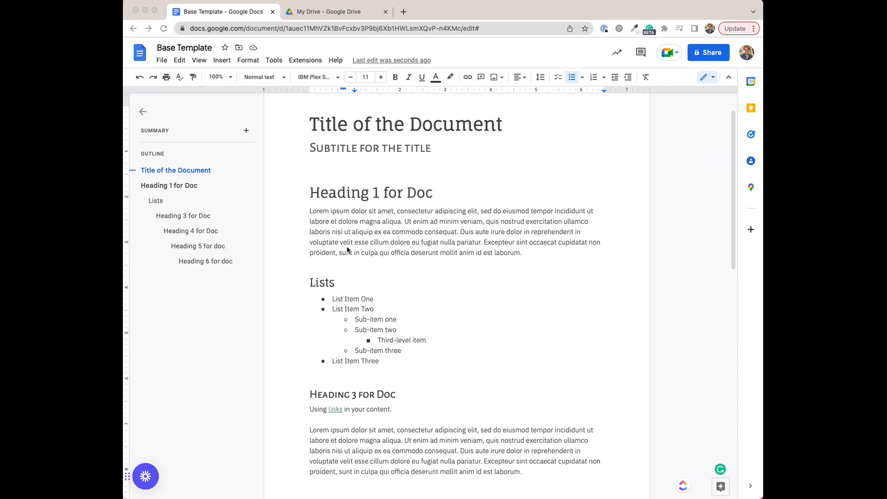
pyautogui.scroll(-2, 348, 250)
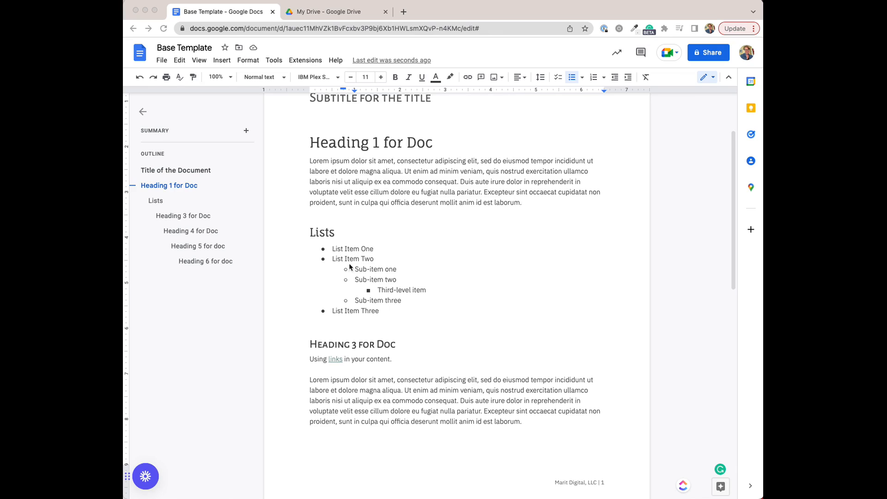
pyautogui.click(351, 269)
pyautogui.moveTo(343, 90); pyautogui.dragTo(349, 90)
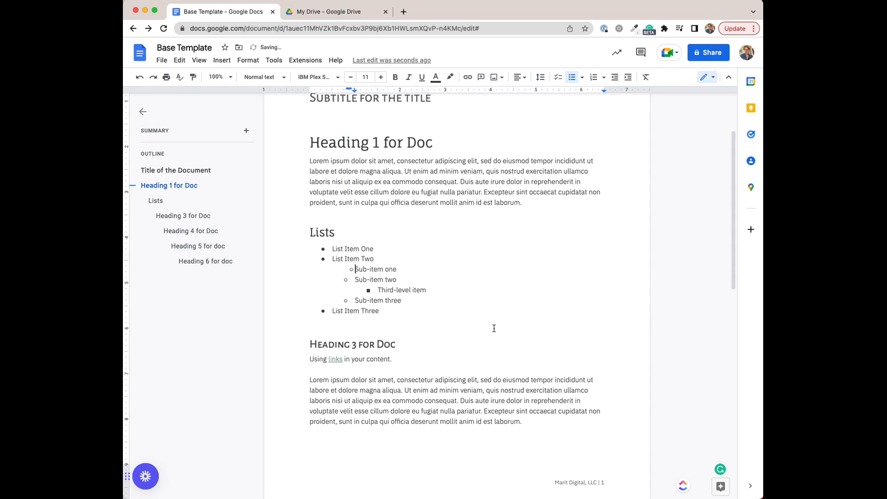
# - Review the Base Template's footer, custom highlight colours, colour picker extension options and remaining heading samples
pyautogui.scroll(-3, 493, 328)
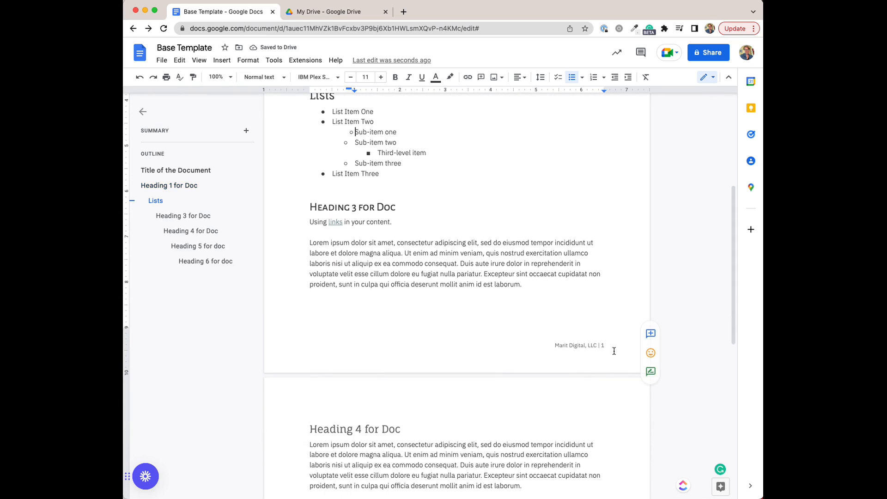
pyautogui.click(475, 284)
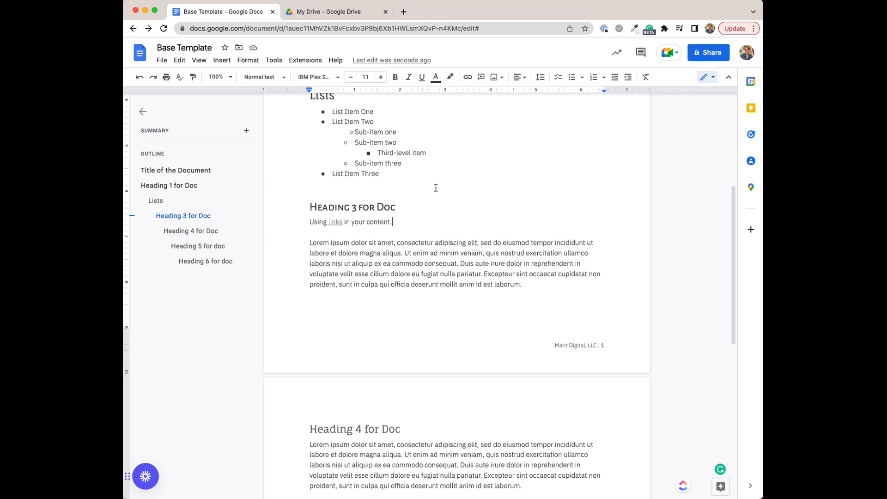
pyautogui.click(450, 79)
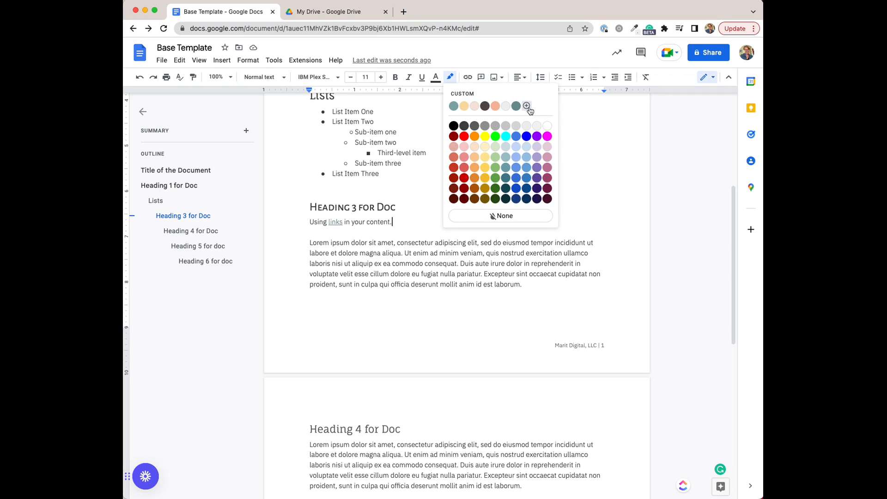
pyautogui.click(635, 29)
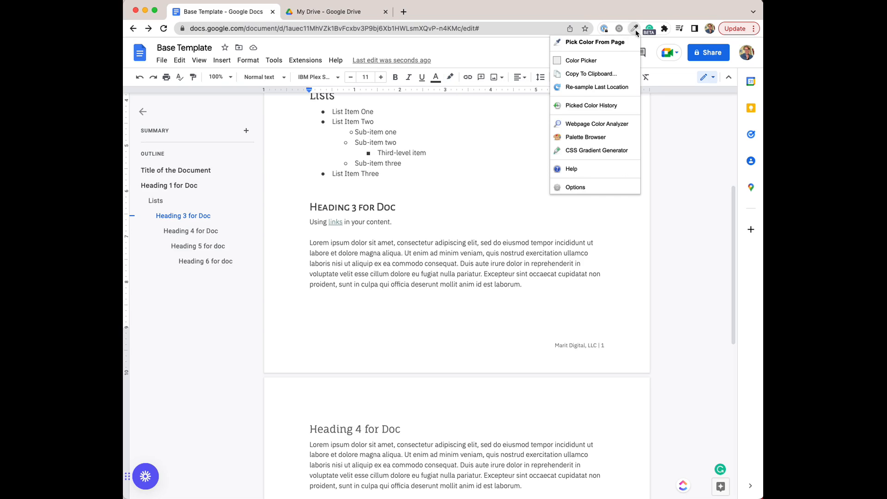
pyautogui.click(480, 125)
pyautogui.scroll(-10, 479, 125)
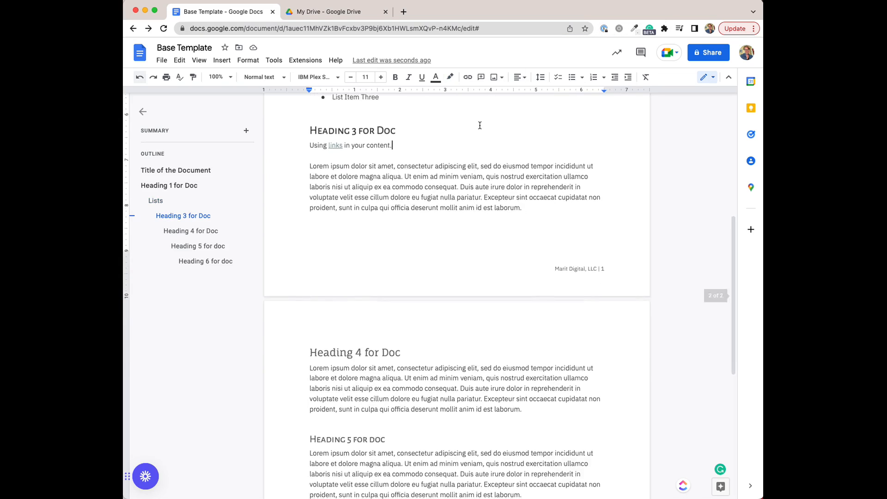
pyautogui.scroll(15, 480, 125)
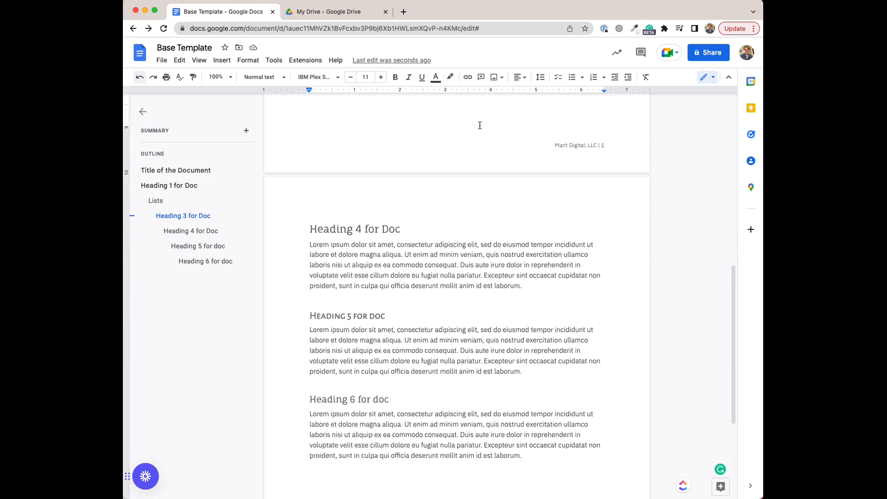
pyautogui.scroll(3, 480, 125)
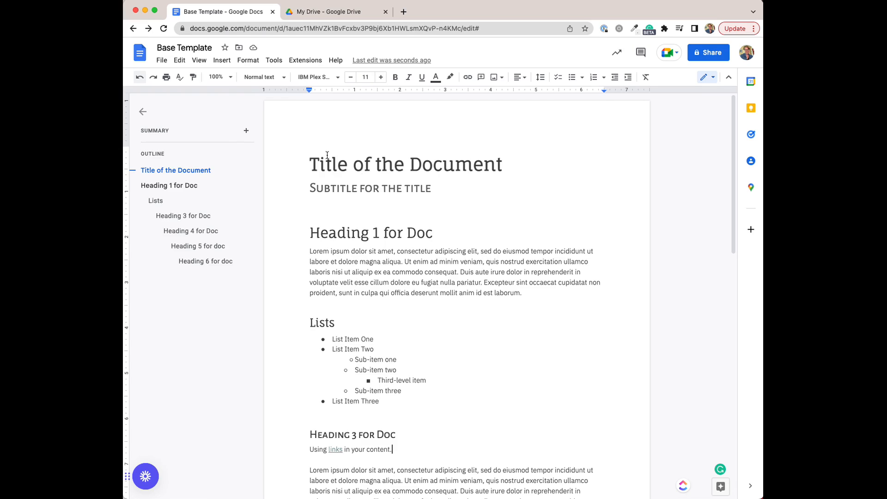
pyautogui.click(161, 60)
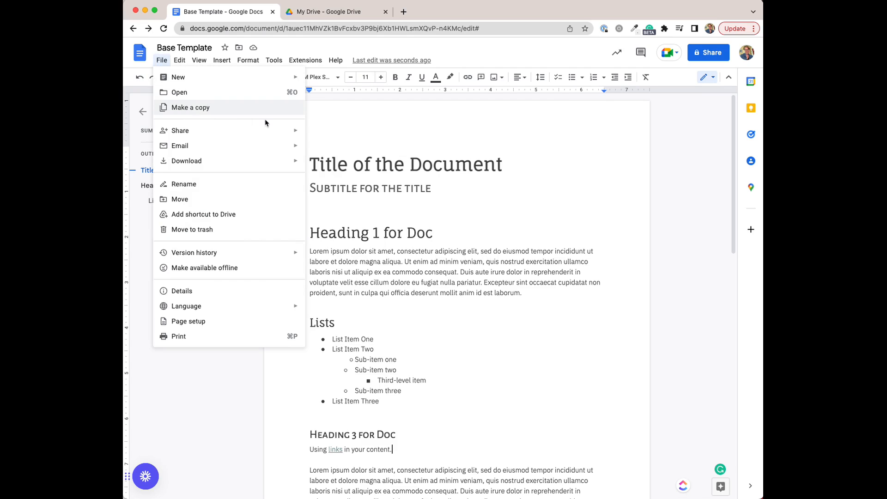
pyautogui.click(354, 135)
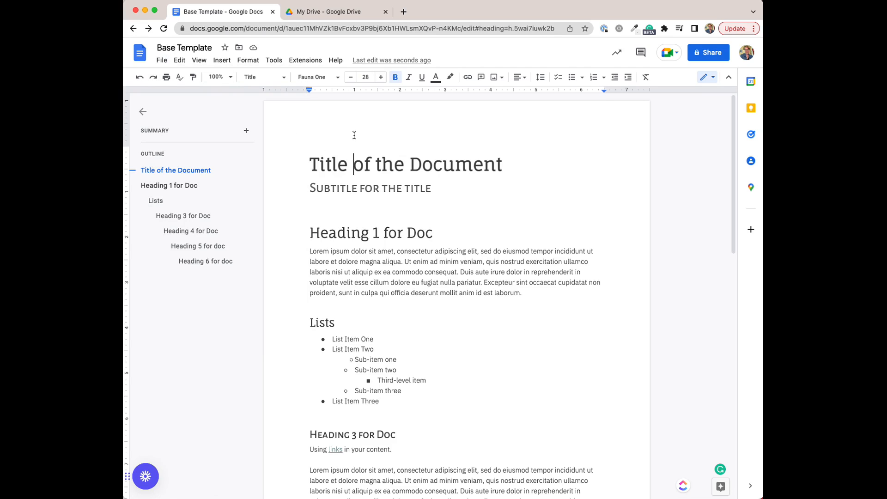
# - Rename the Base Template document to "MAKE A COPY - Base Template"
pyautogui.click(166, 48)
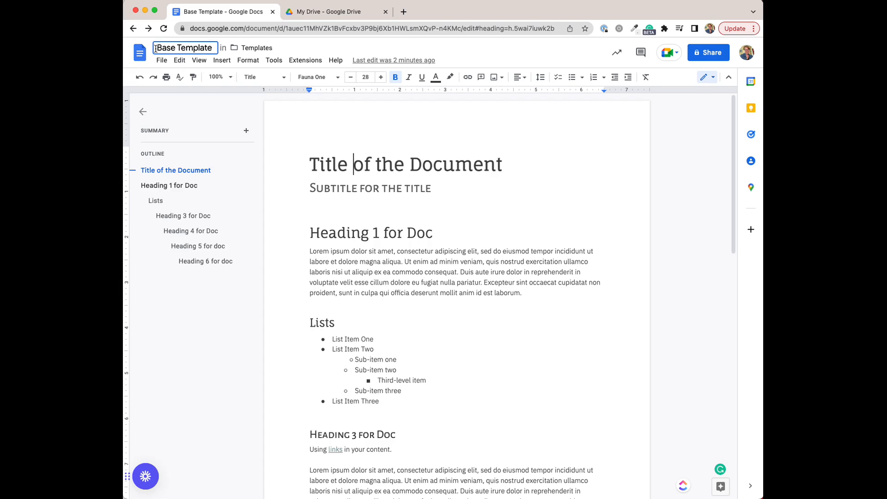
pyautogui.write('MAKE A COPY')
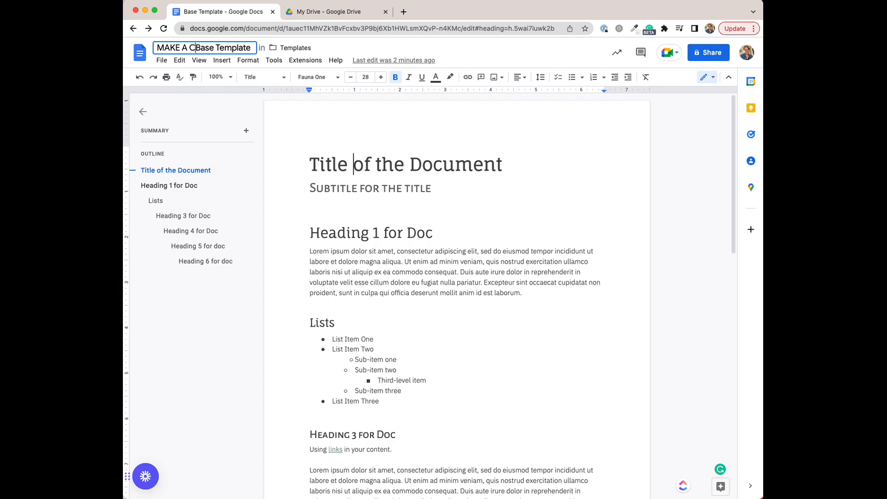
pyautogui.write(' -')
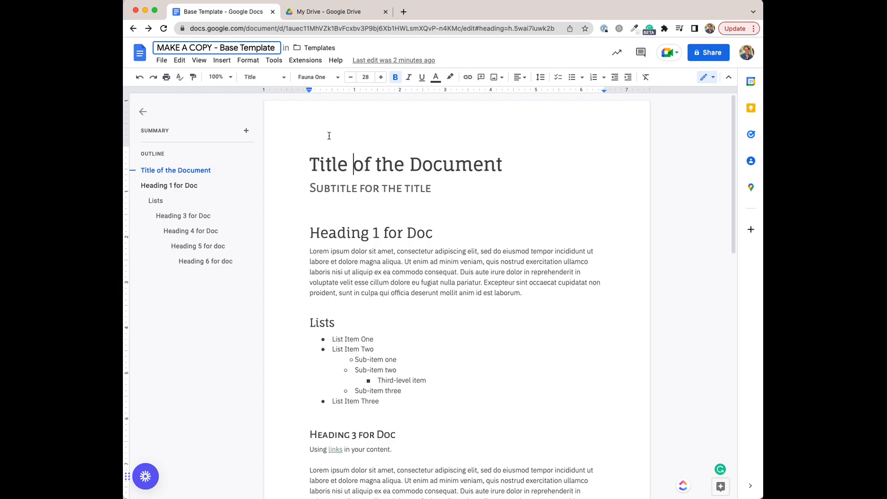
pyautogui.click(396, 142)
pyautogui.click(296, 161)
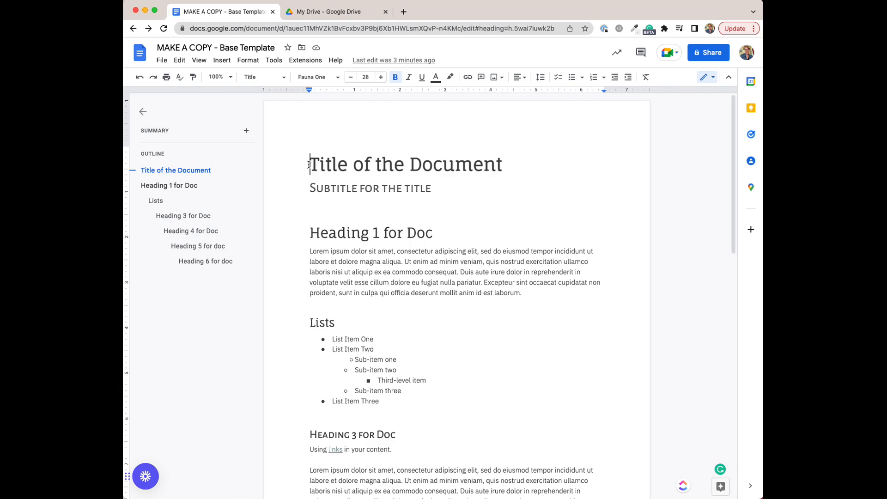
# - Check the template's folder location and review the document copy options and destination folders, without creating a copy
pyautogui.click(302, 49)
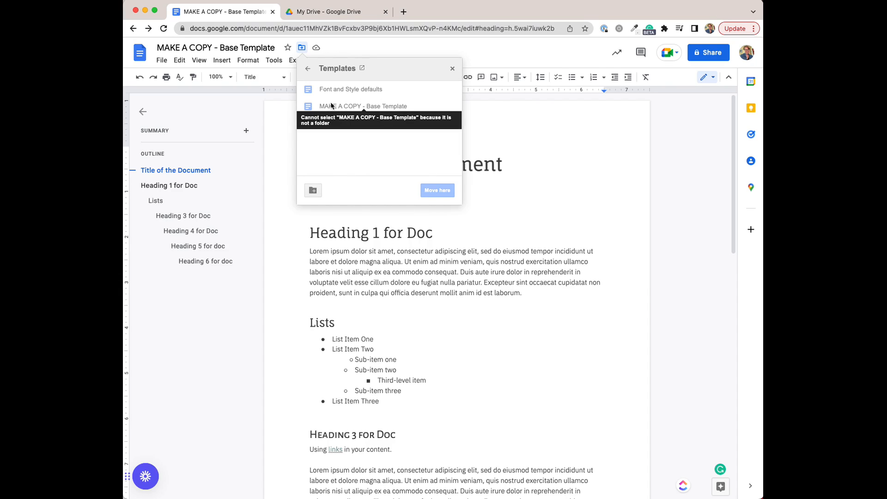
pyautogui.click(533, 175)
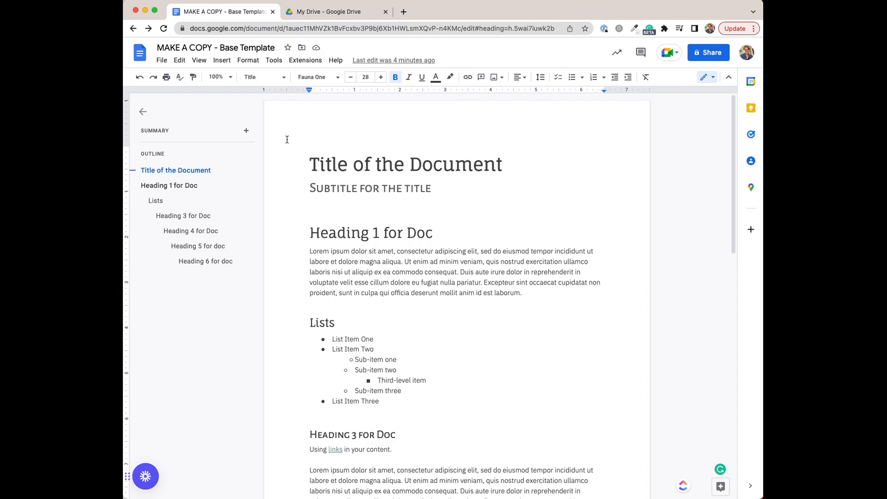
pyautogui.click(162, 61)
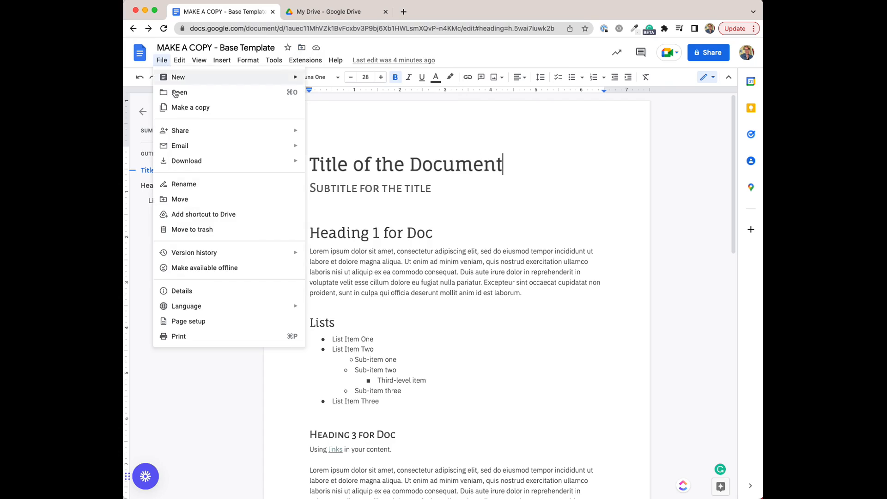
pyautogui.click(179, 113)
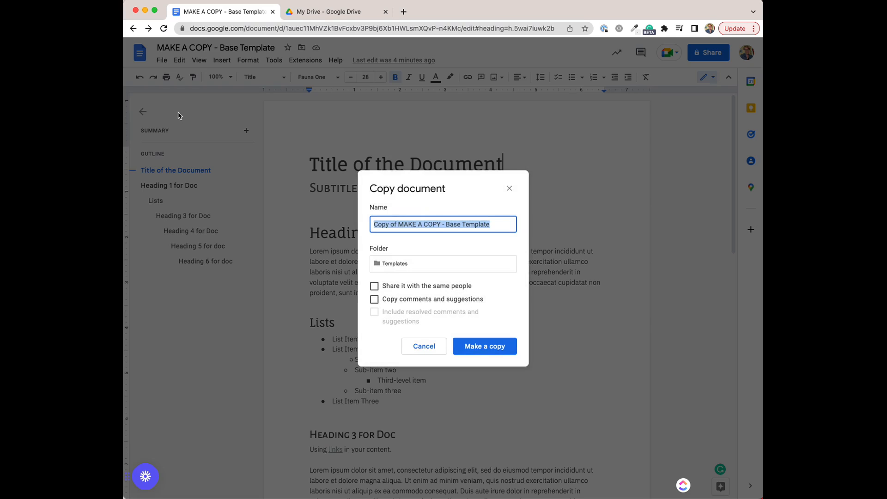
pyautogui.click(409, 267)
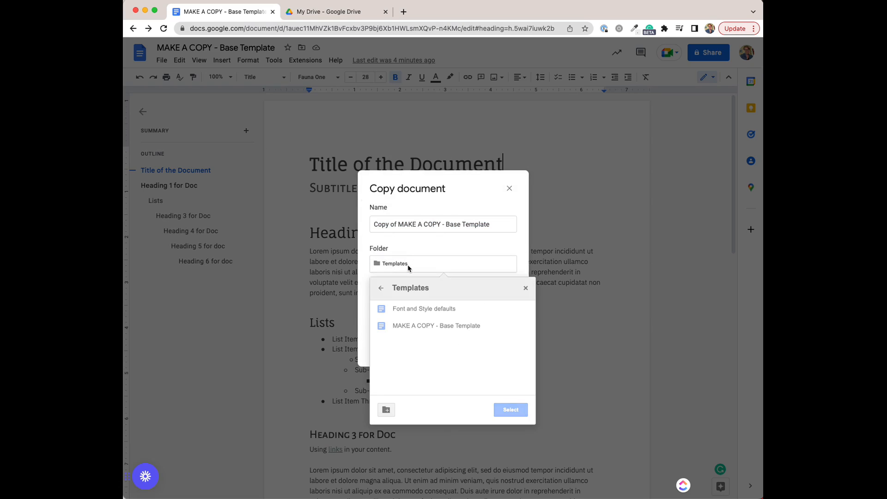
pyautogui.click(379, 290)
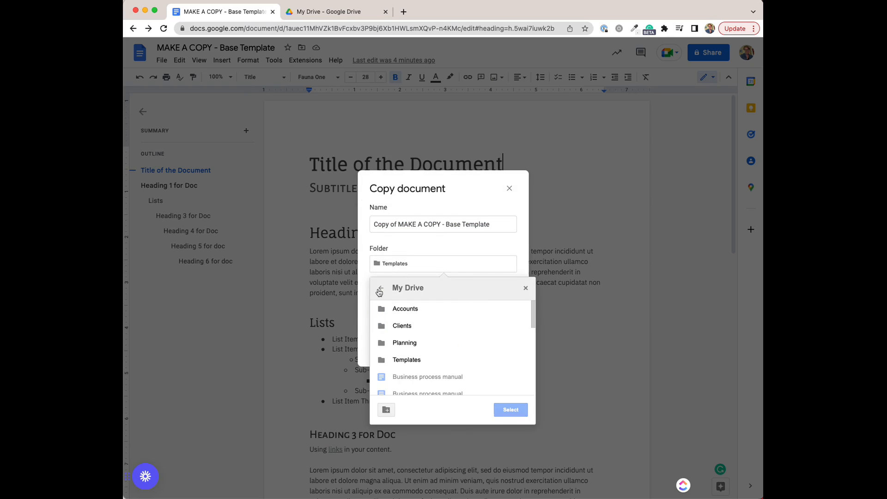
pyautogui.click(526, 290)
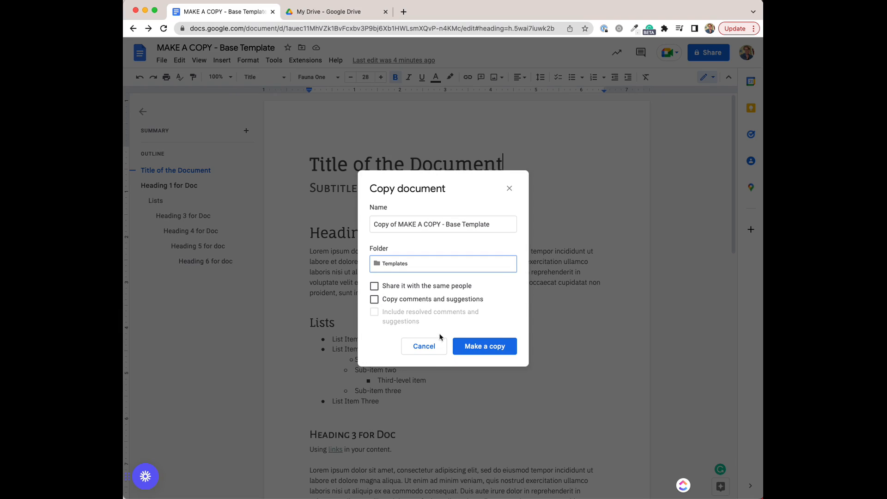
pyautogui.click(432, 350)
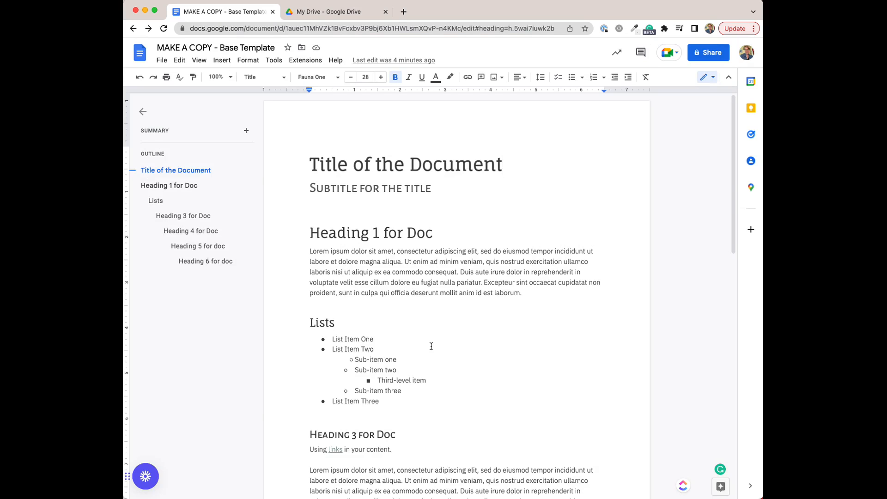